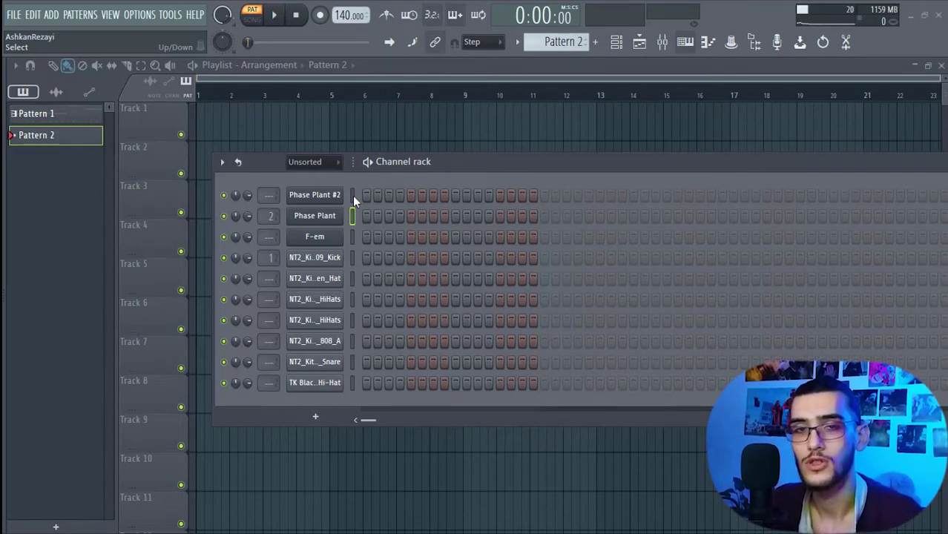
Place the kick on step 1, the open hat on step 5 and the snare on step 9, and play the pattern
left_click(366, 258)
left_click(500, 257)
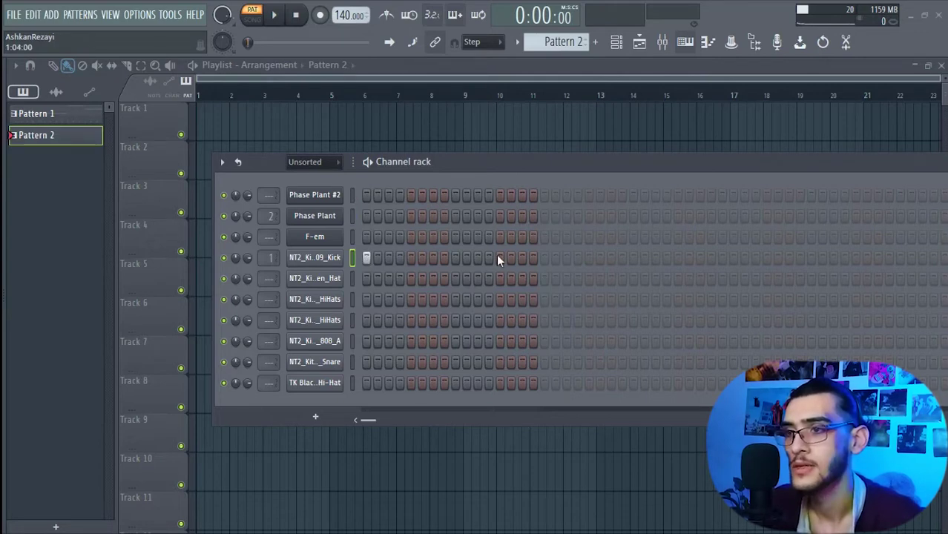
left_click(455, 298)
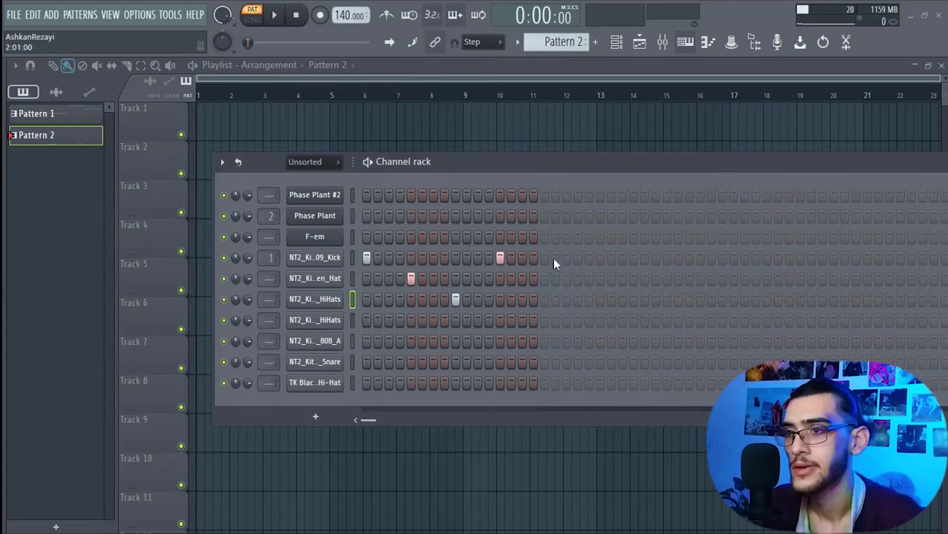
right_click(455, 298)
left_click(456, 361)
key("space")
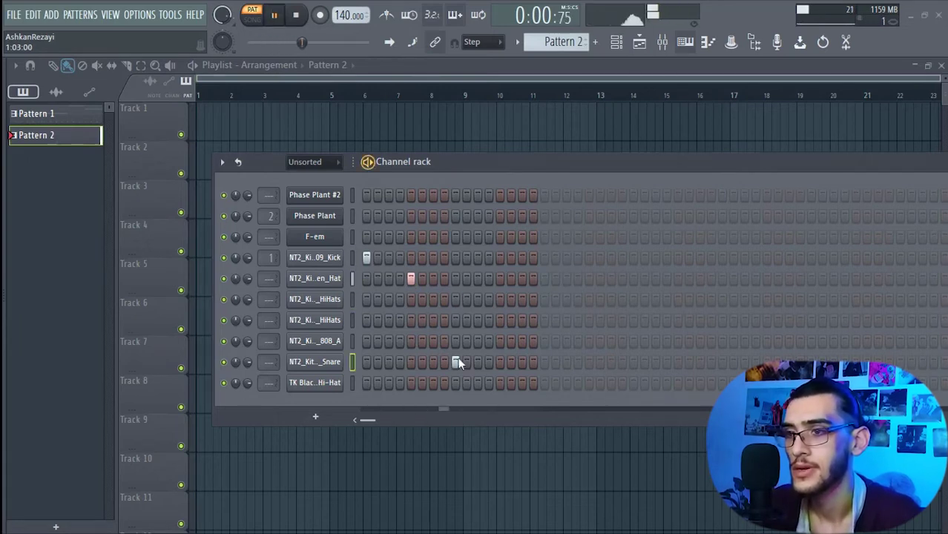
Add a snare on step 25, a kick on step 21, and open hats on steps 29 and 31
left_click(633, 361)
left_click(590, 259)
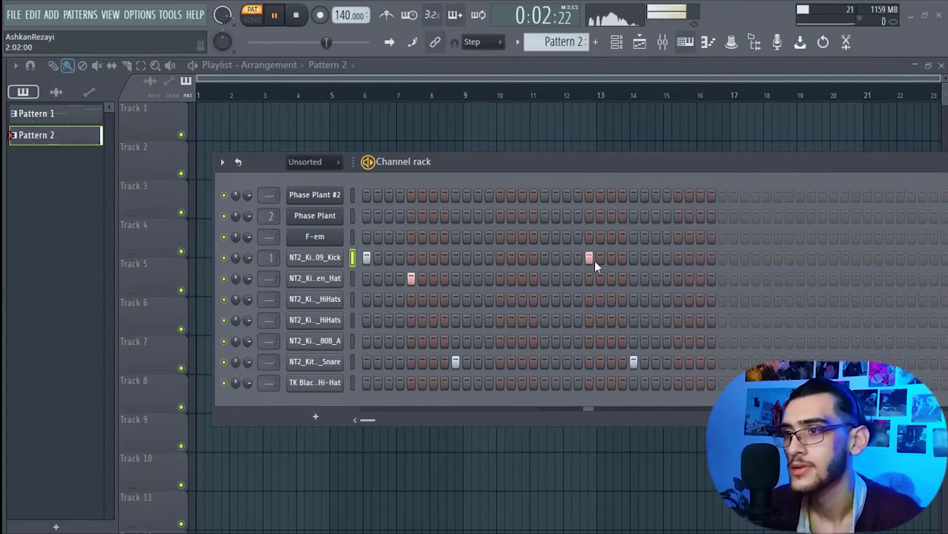
left_click(699, 278)
left_click(675, 279)
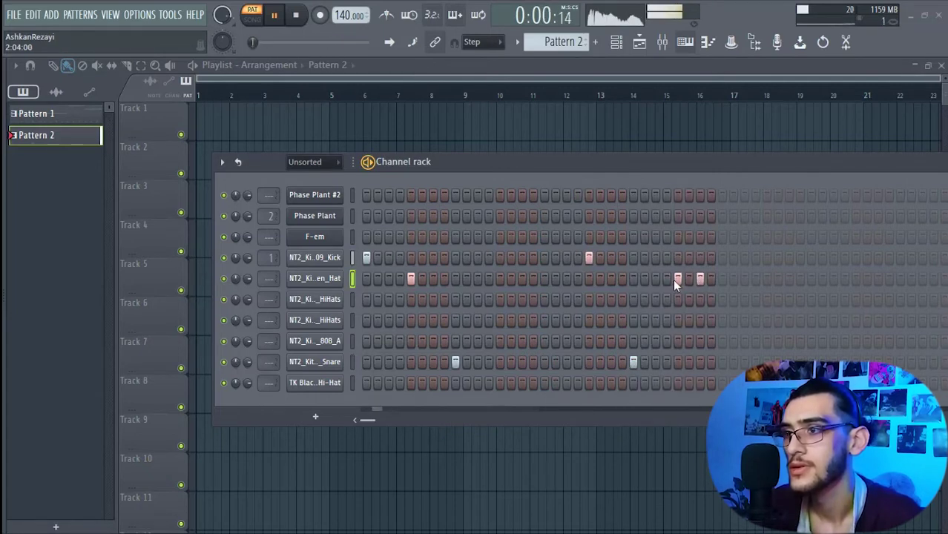
Try a kick on step 27, remove it, and place the kick on step 31 instead
left_click(655, 258)
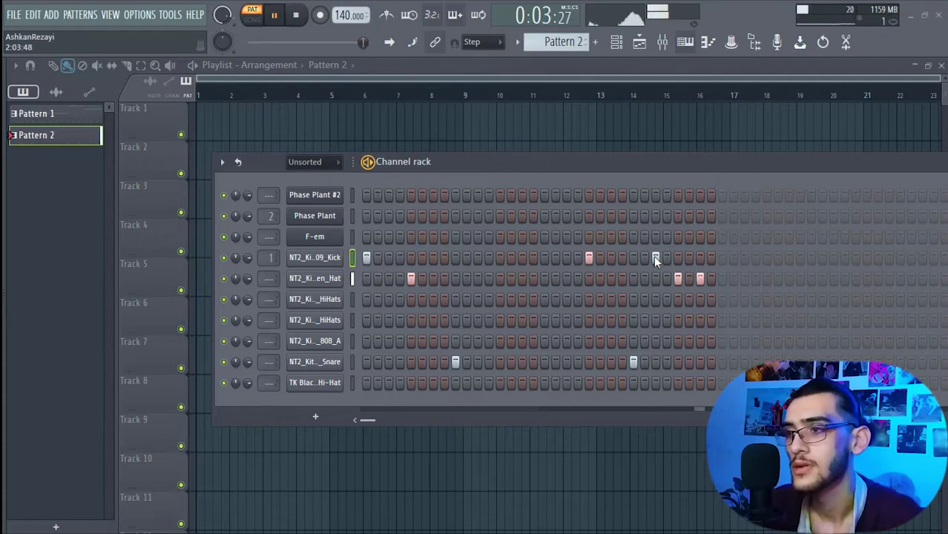
left_click(655, 257)
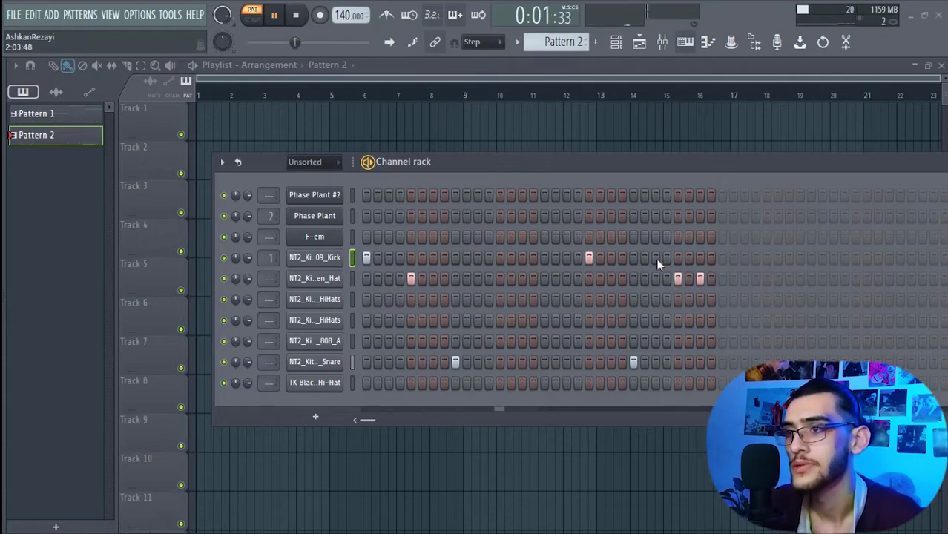
left_click(698, 258)
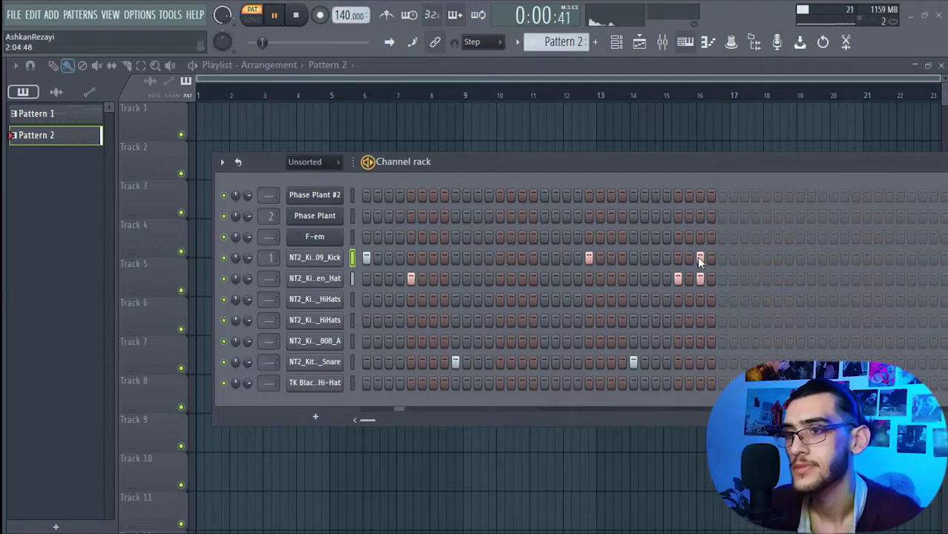
Place 808 hits on steps 1, 21 and 31 to double the kick, and stop playback
left_click(366, 341)
left_click(588, 341)
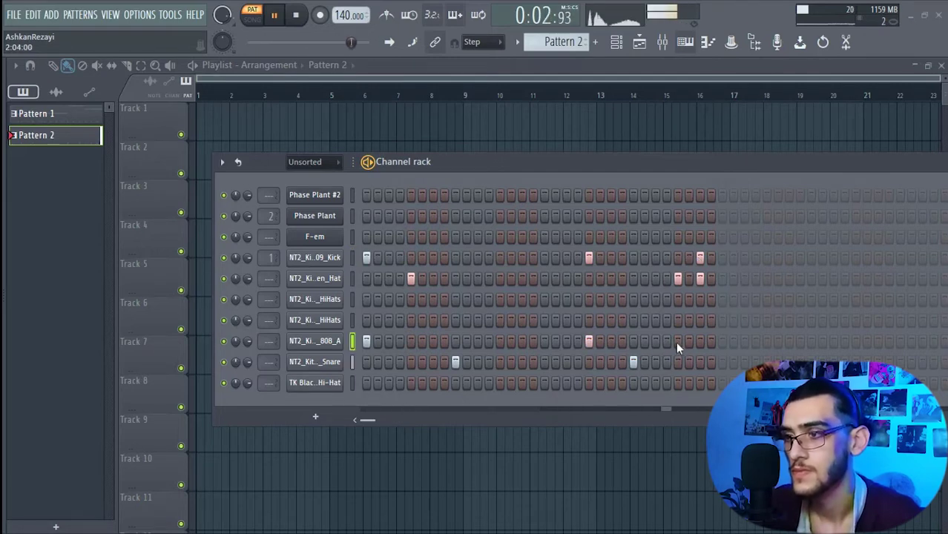
left_click(699, 340)
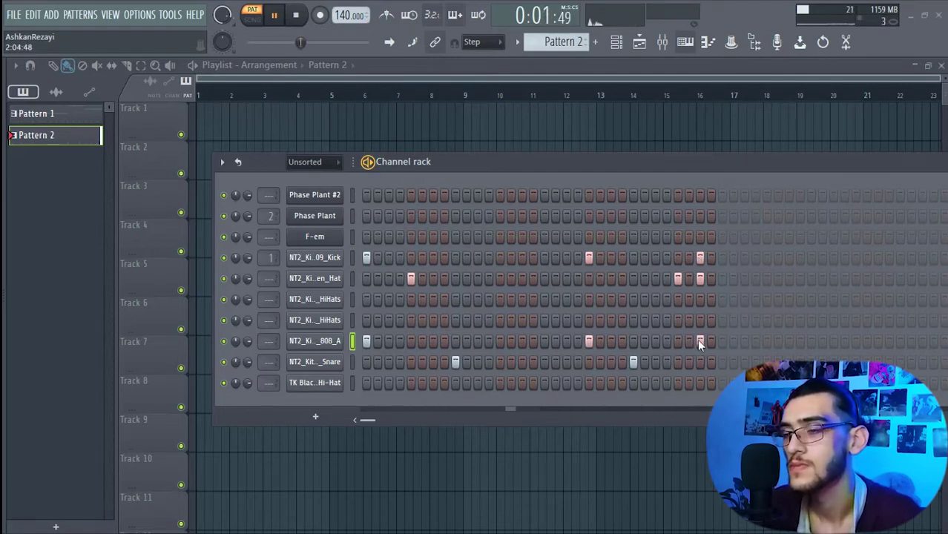
key("space")
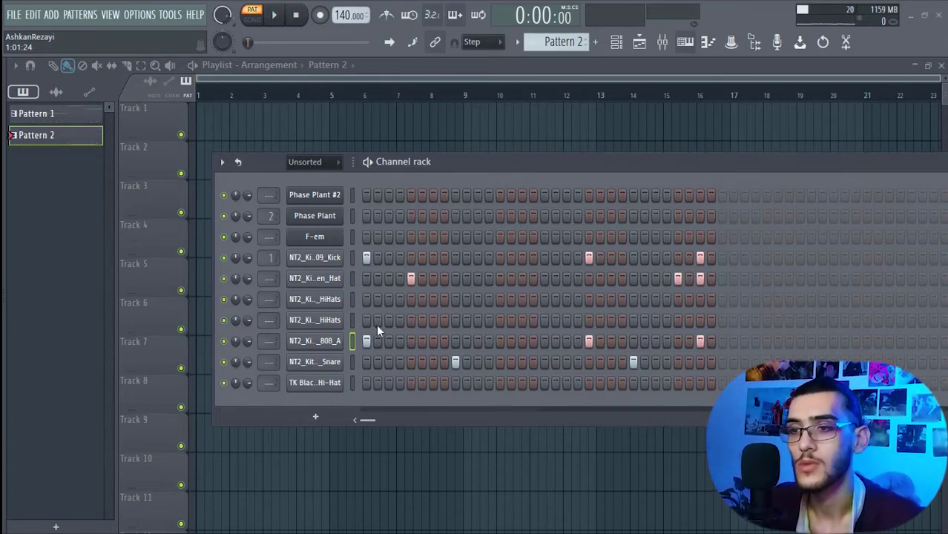
Audition melody notes on the Phase Plant channel over the looping drum pattern
left_click(353, 217)
key("space")
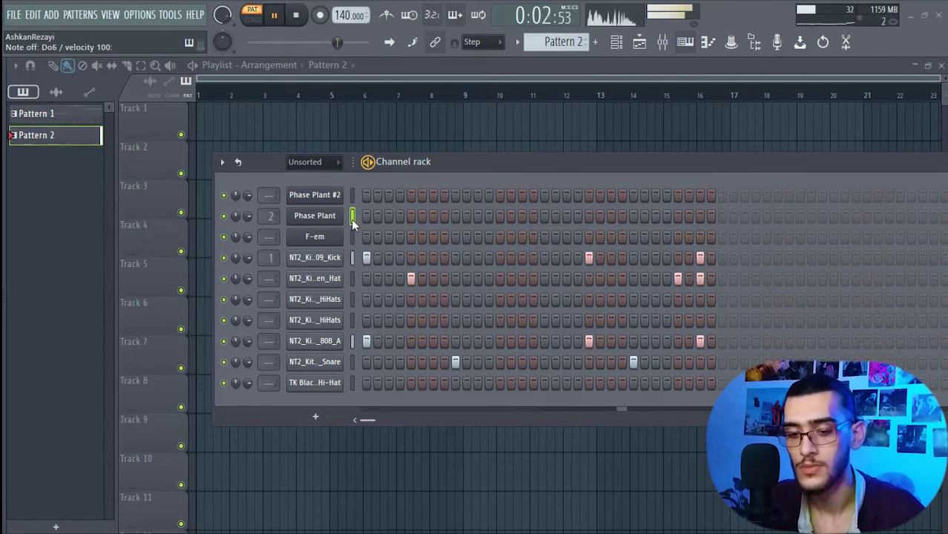
key("space")
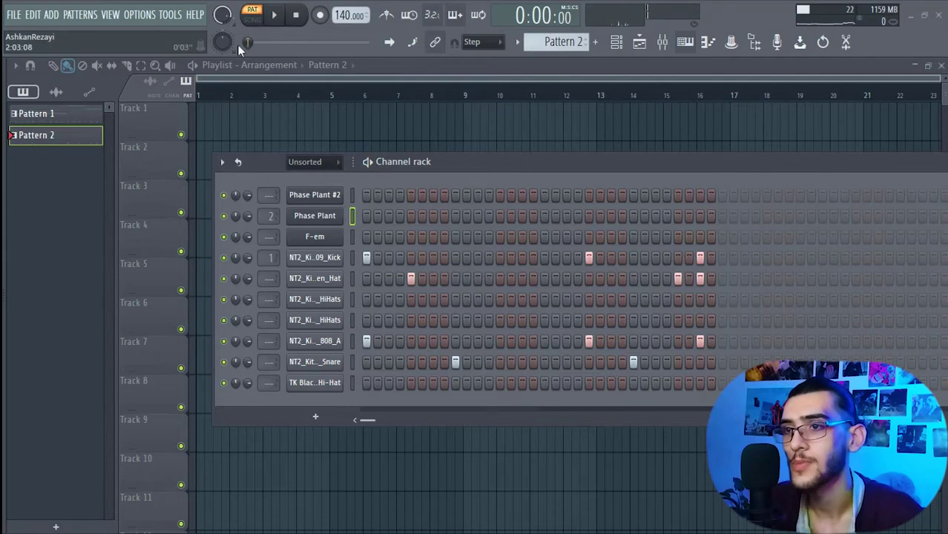
Record the notes Do6, Do#6, Do7 and Fa6 on Phase Plant over the beat using notes and automation recording, and disarm recording
left_click(320, 16)
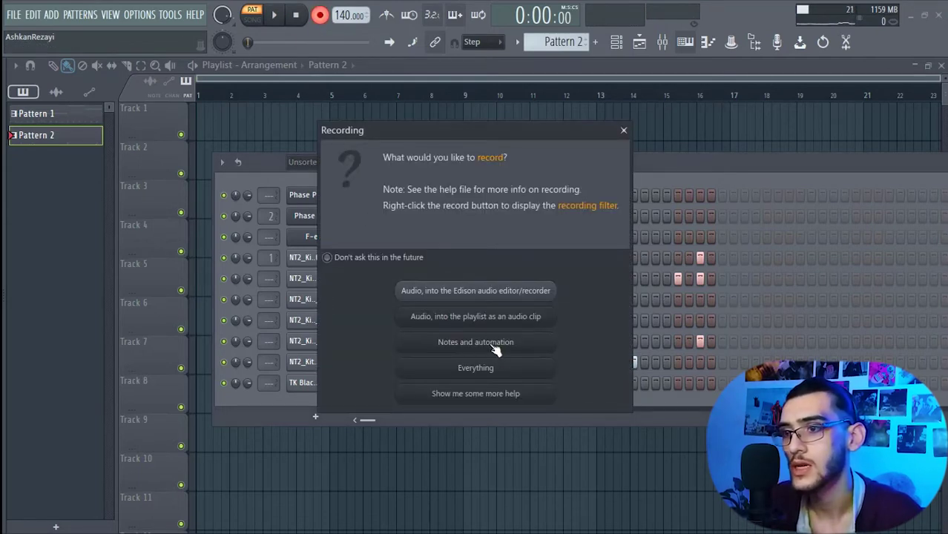
left_click(490, 346)
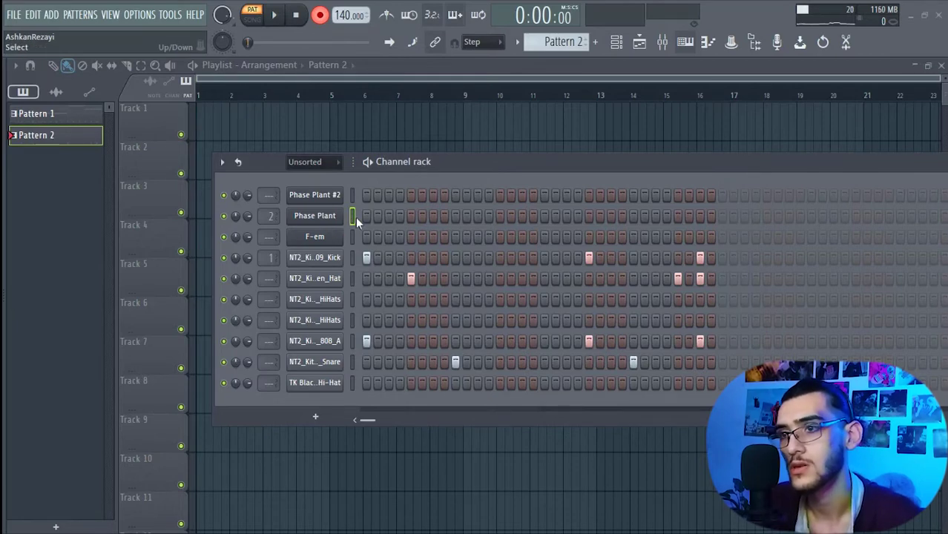
key("space")
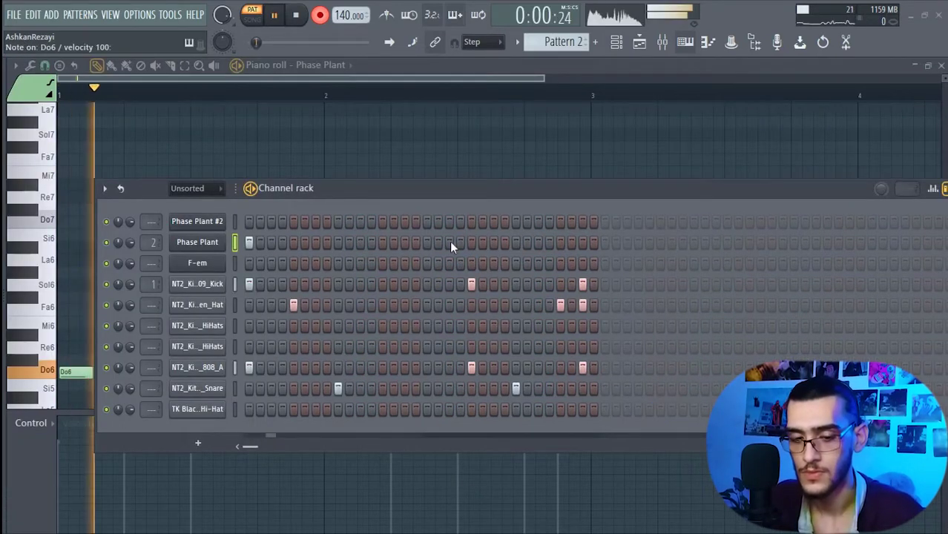
key("3")
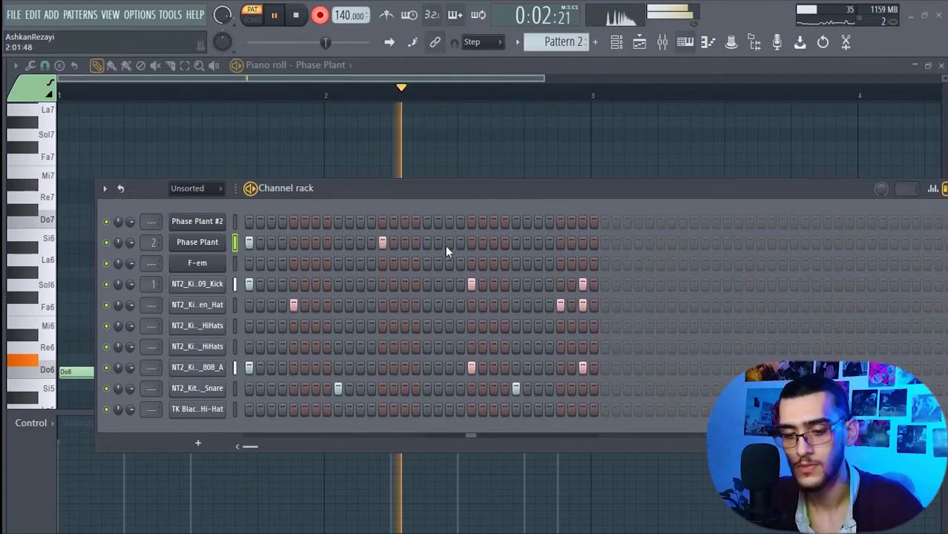
key("i")
key("r")
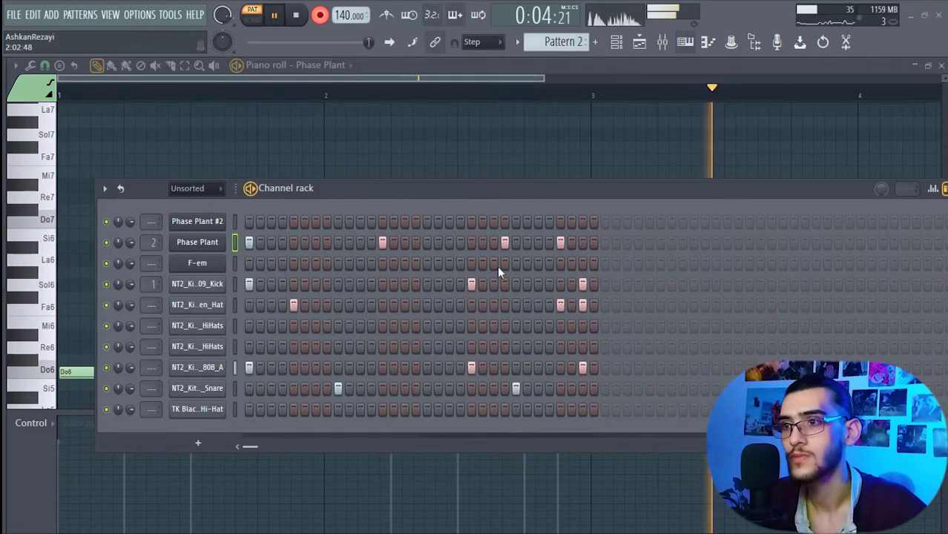
key("space")
key("F5")
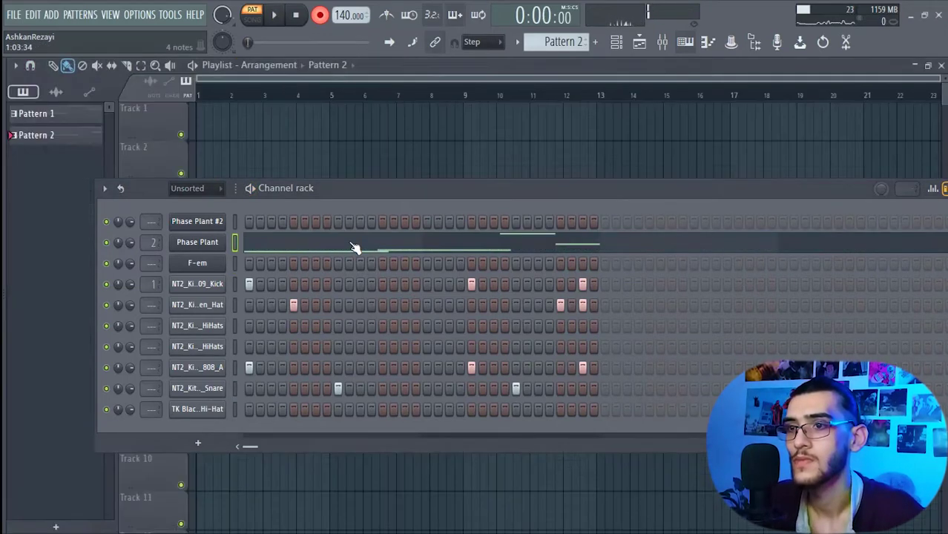
key("r")
Play back the recorded melody, open the Phase Plant piano roll, and move the channel rack clear of the notes
key("space")
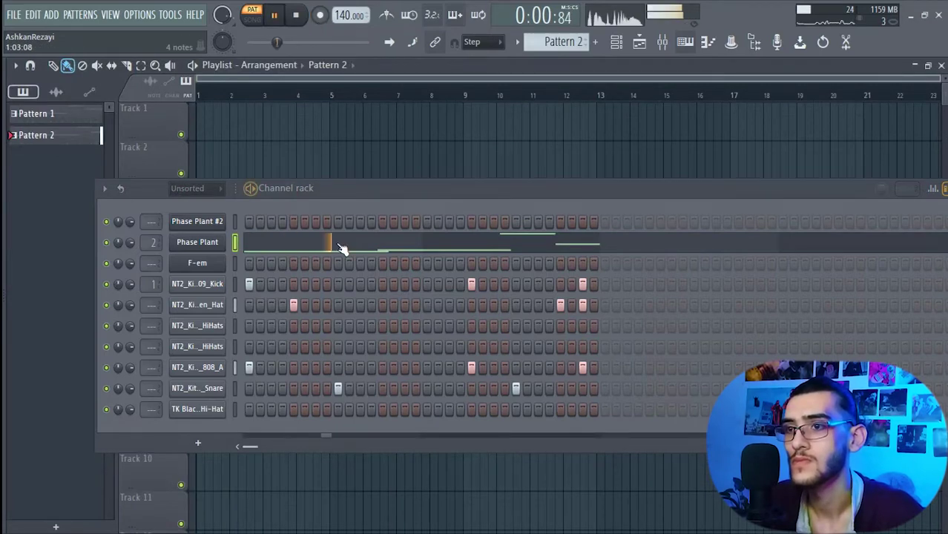
left_click(341, 243)
left_click_drag(396, 187, 393, 478)
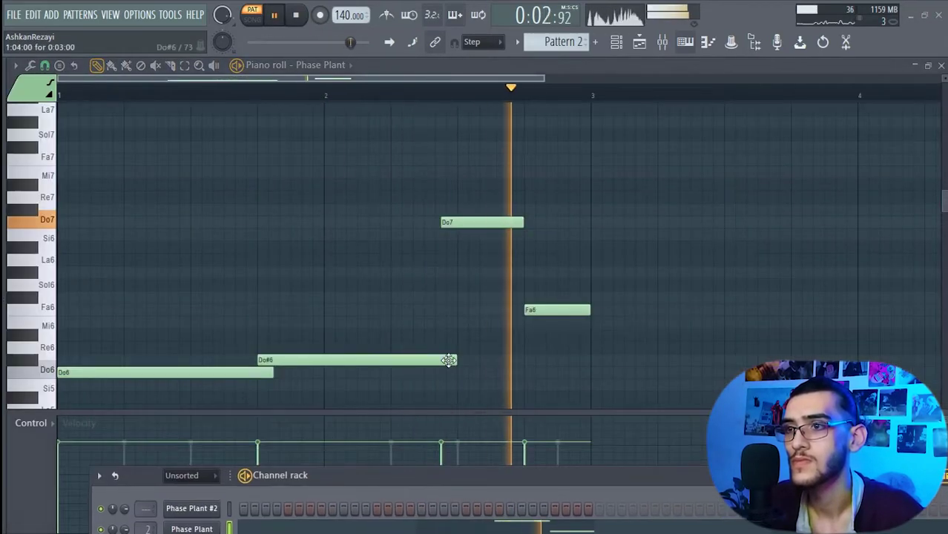
key("space")
Move the Do7 note one step earlier and trim Do#6 and Do6 to end where the following note starts
left_click_drag(454, 221, 438, 221)
left_click_drag(456, 360, 422, 357)
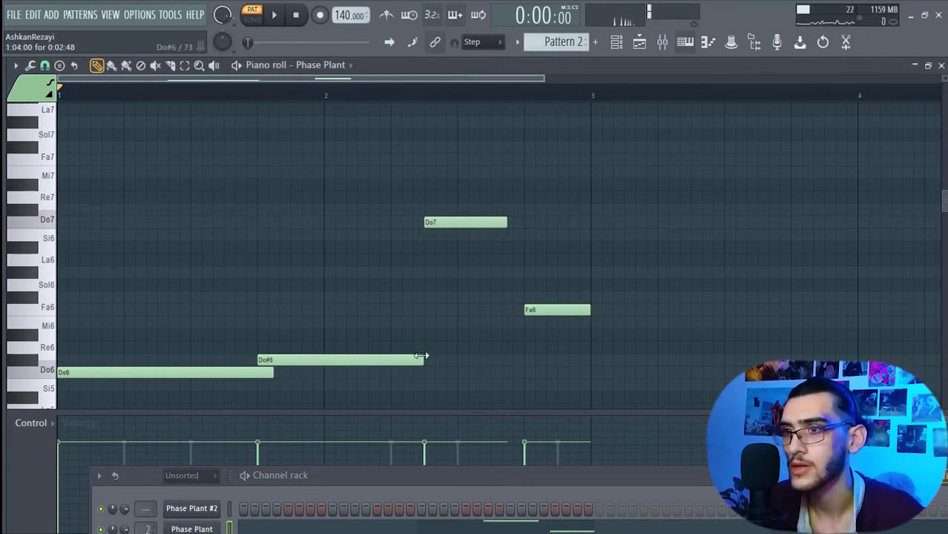
left_click_drag(271, 372, 257, 370)
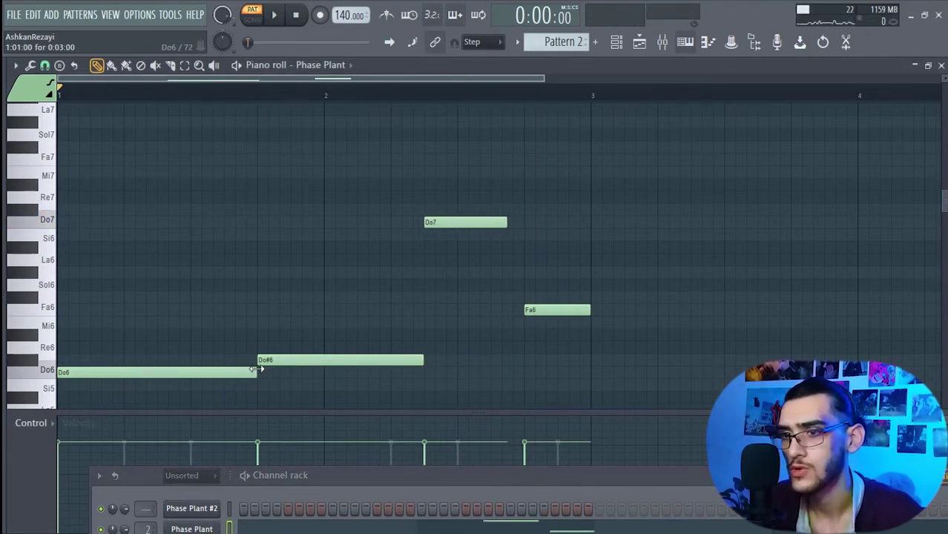
key("space")
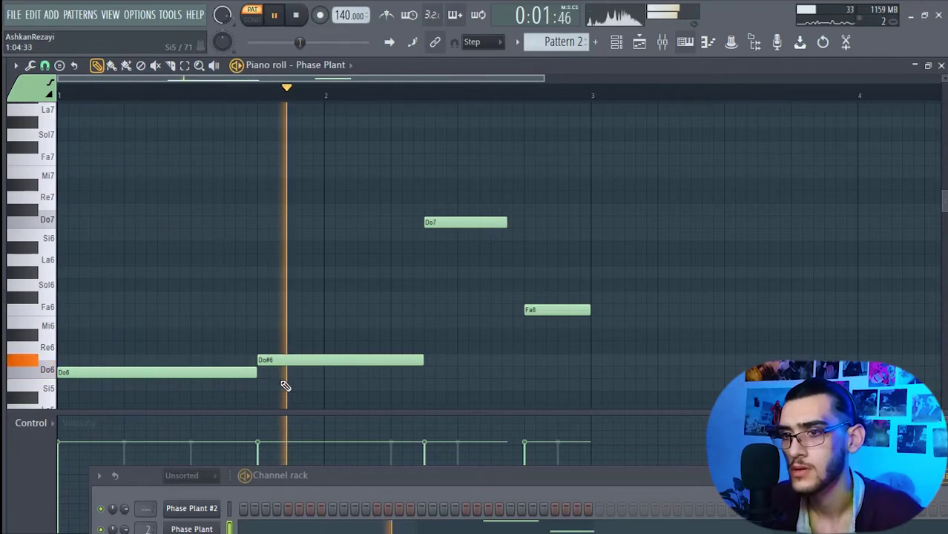
Make Do7 span from beat 2 to beat 4 of bar 2 and trim Do#6 to end at its start
left_click_drag(424, 221, 391, 222)
left_click_drag(507, 222, 522, 240)
left_click_drag(422, 359, 388, 352)
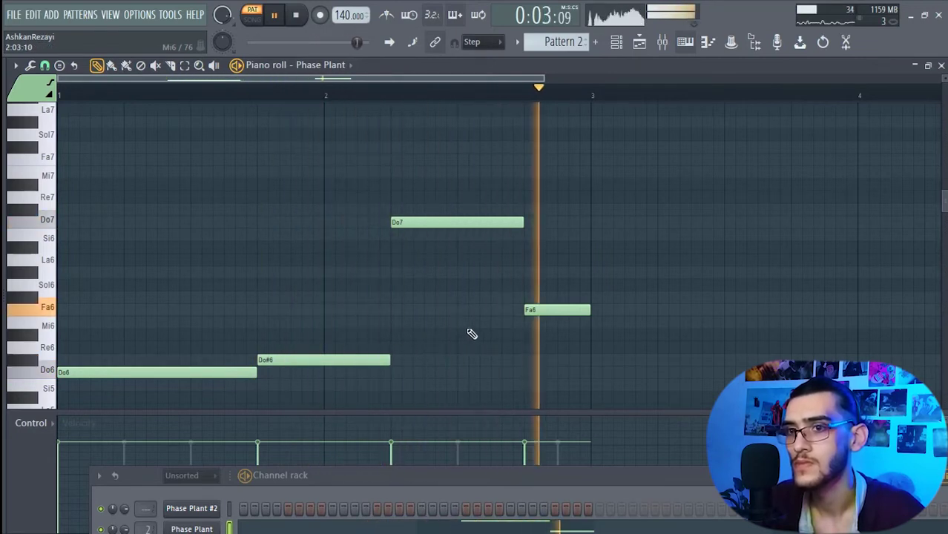
Try the last note at Mi6 during playback and return it to Fa6
left_click_drag(533, 311, 537, 325)
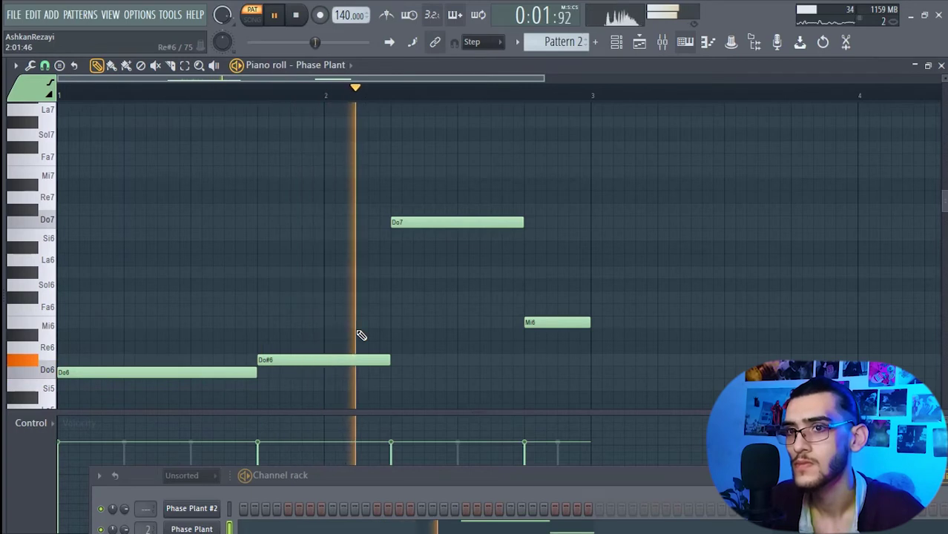
key("space")
mouse_move(565, 322)
left_mouse_down()
mouse_move(569, 295)
mouse_move(565, 311)
left_mouse_up()
key("space")
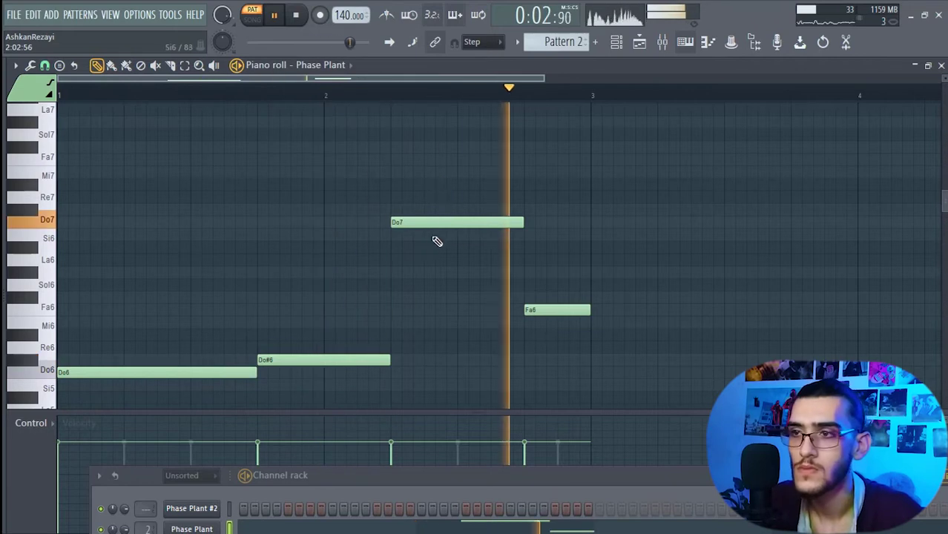
key("space")
Move Fa6 to start on step 11 of bar 2, trim Do7 to meet it, and extend Fa6 to the start of bar 3
left_click_drag(944, 200, 945, 217)
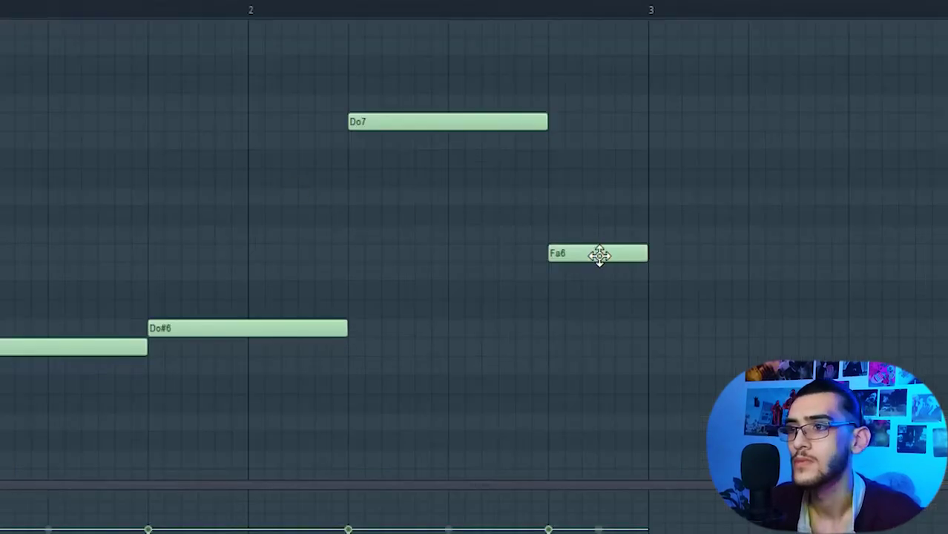
left_click_drag(600, 256, 555, 253)
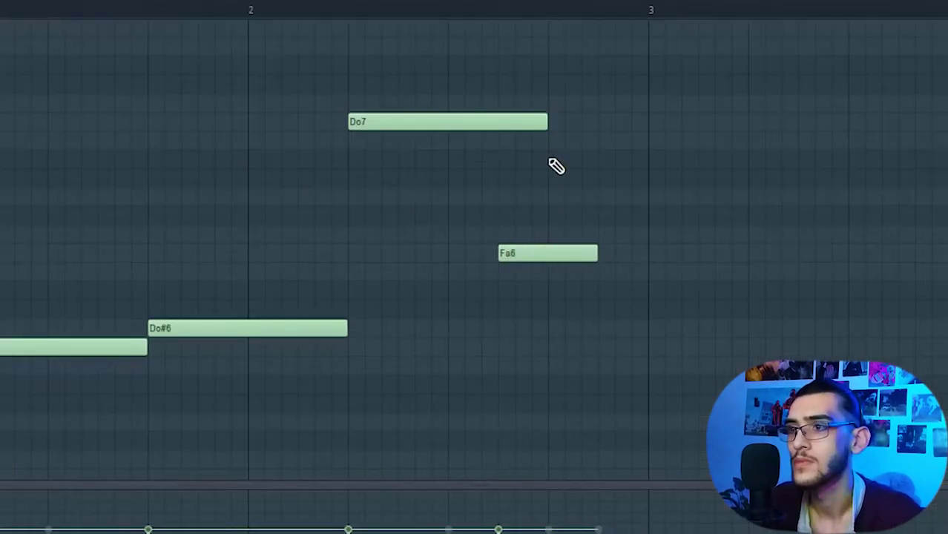
left_click_drag(549, 121, 497, 122)
left_click_drag(597, 254, 651, 256)
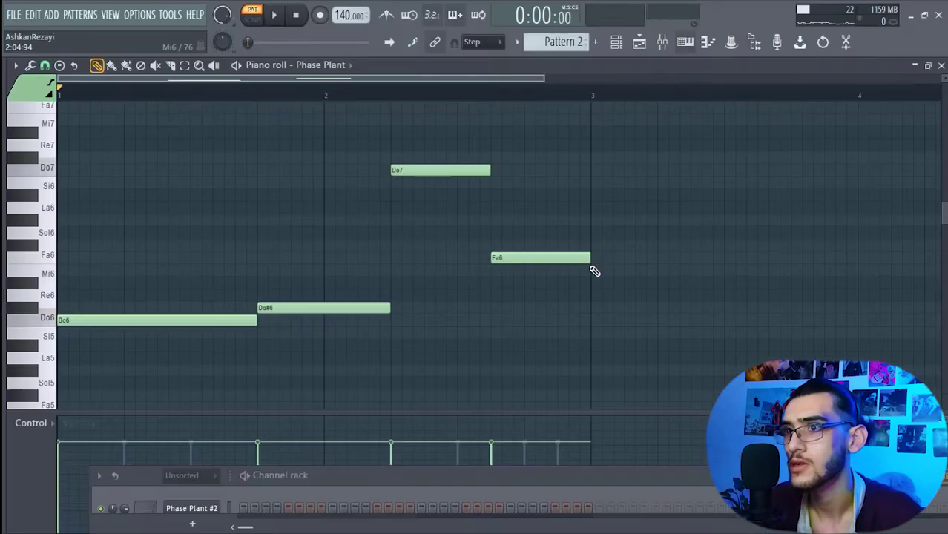
key("space")
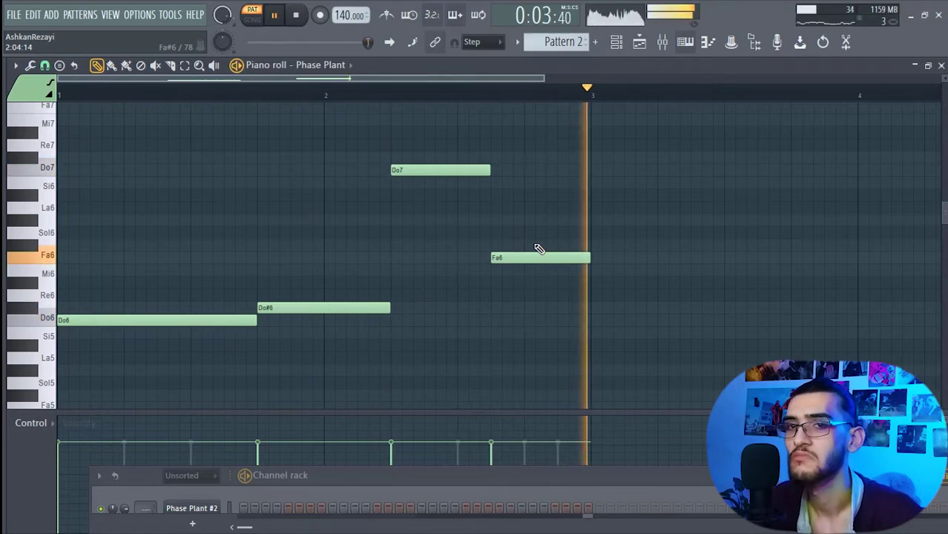
key("space")
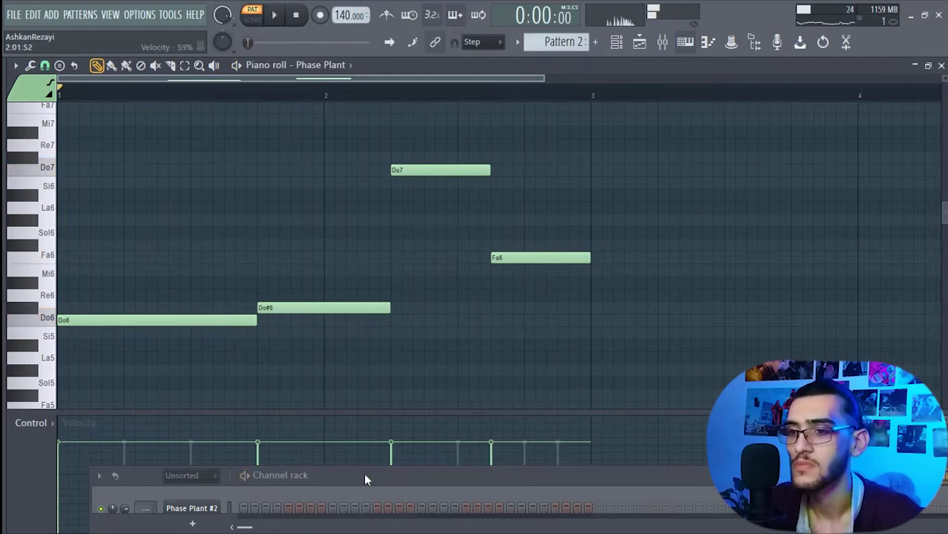
In the channel rack, move the kick and 808 hits from step 21 to step 23 and remove the 808 hit on step 31
key("F6")
key("space")
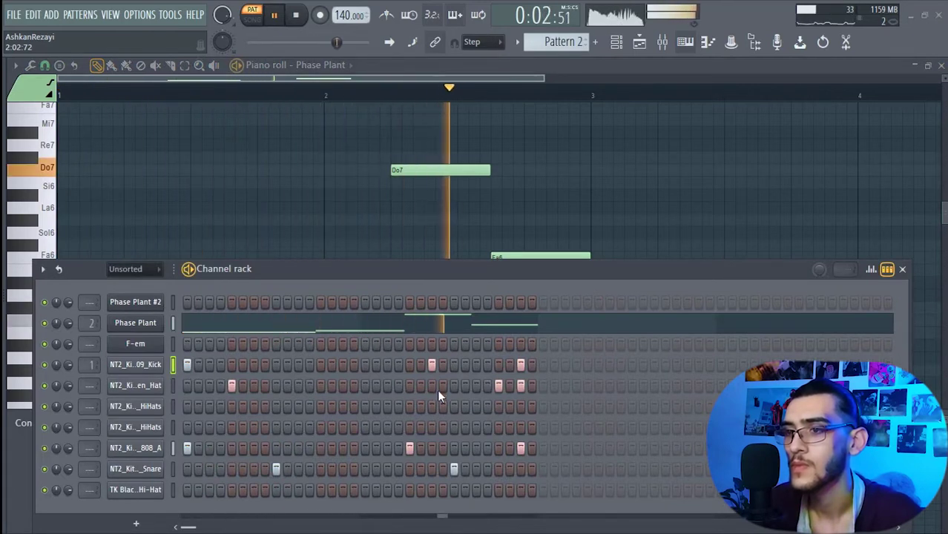
key("space")
left_click(409, 449)
key("space")
left_click(430, 447)
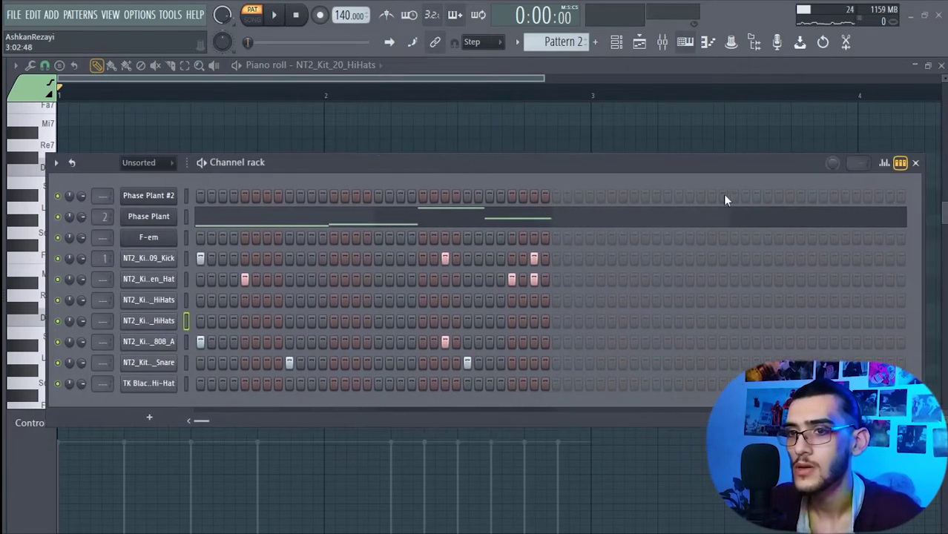
Try hi-hat hits on steps 1–3 and 17–19 of the lower HiHats channel during playback
left_click_drag(200, 320, 223, 321)
key("space")
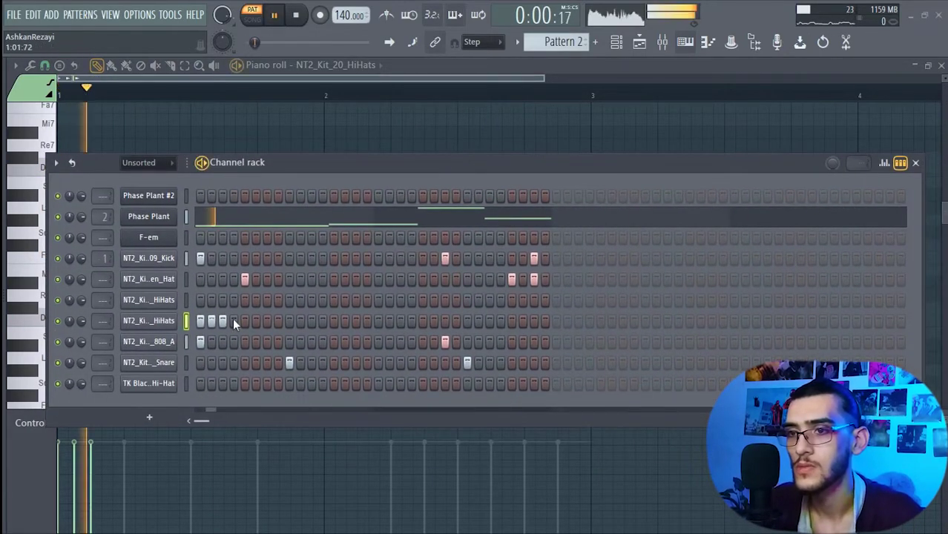
key("space")
key("space")
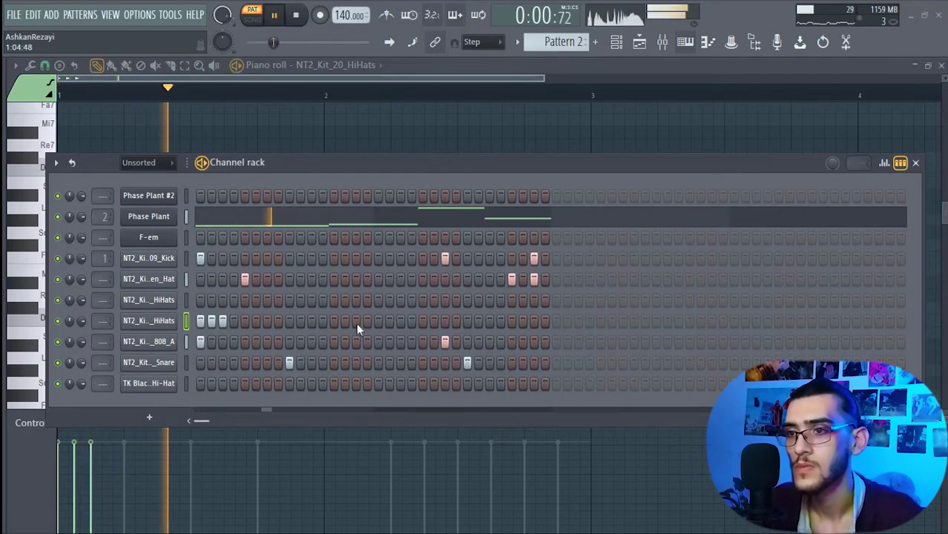
left_click_drag(378, 321, 402, 322)
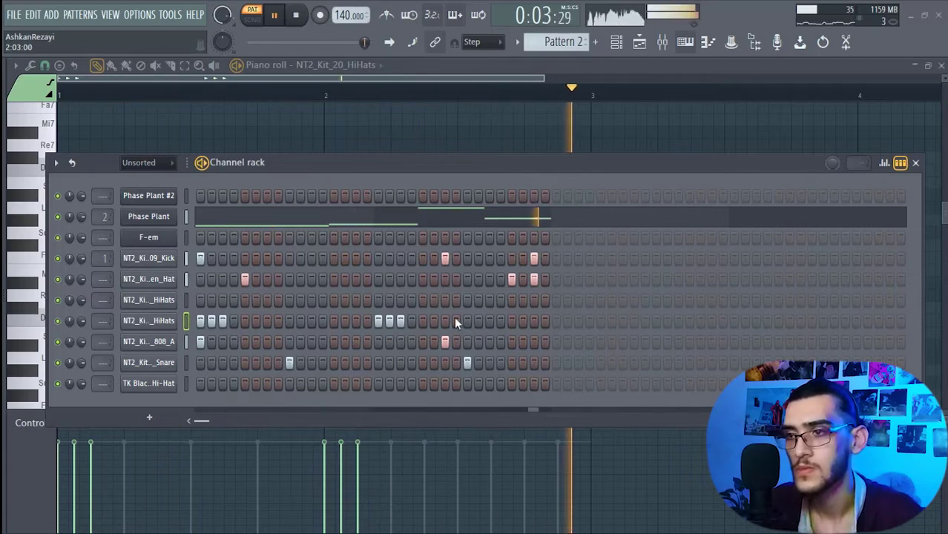
Set the NT2_Kit_20_HiHats sampler's time stretching mode to Stretch, audition the pattern, and close the sampler
left_click(408, 196)
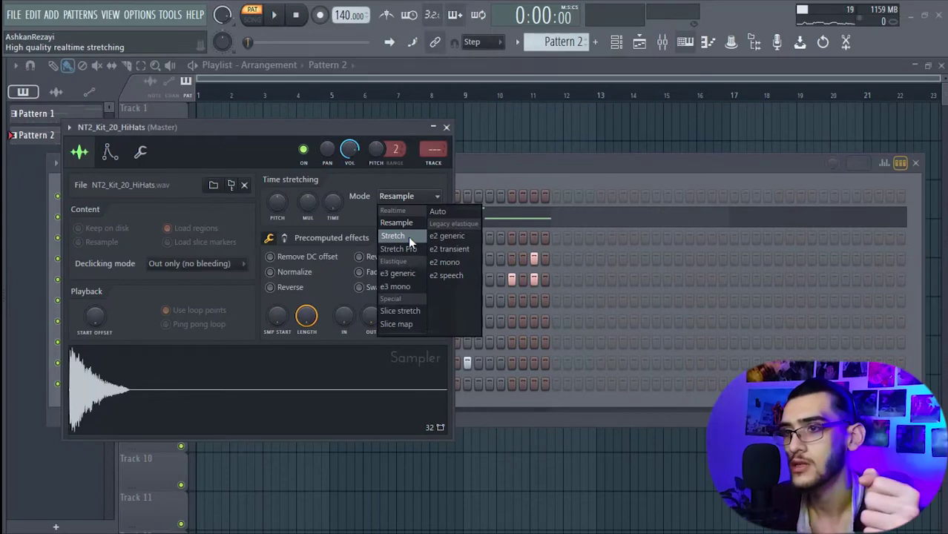
left_click(408, 237)
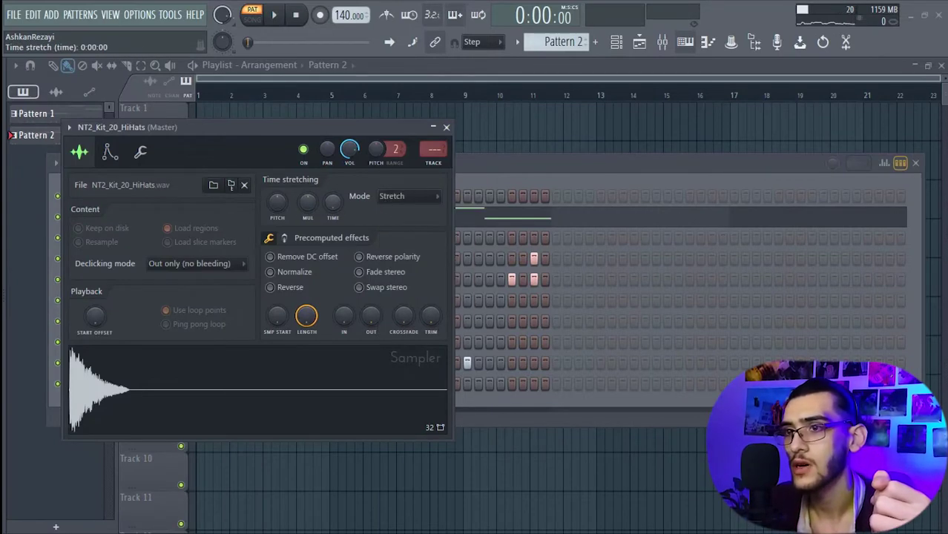
left_click(447, 128)
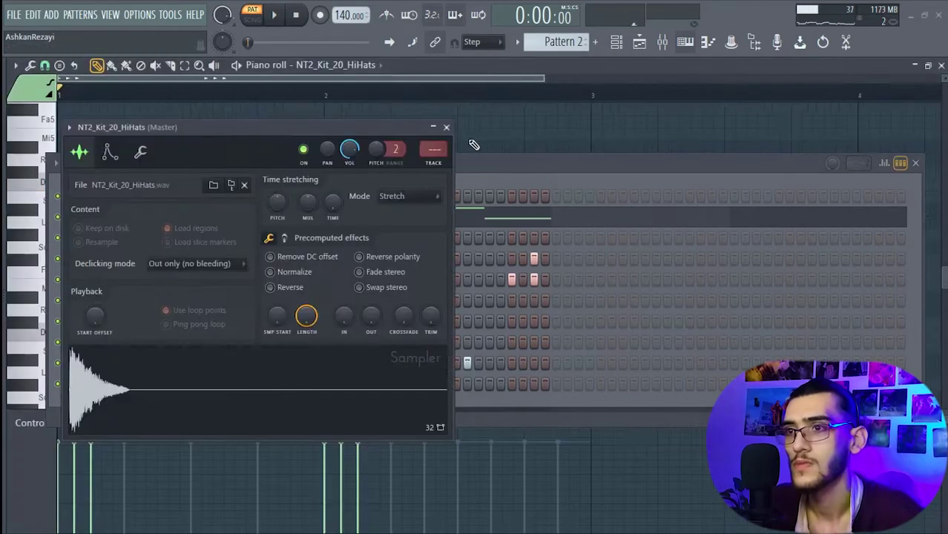
key("space")
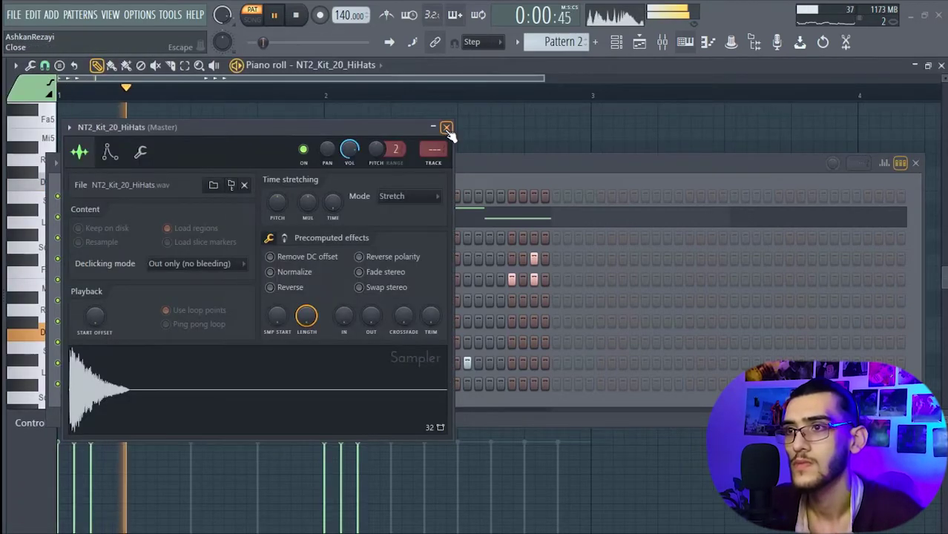
left_click(445, 128)
Close the channel rack to work in the NT2_Kit_20_HiHats piano roll, and stop playback
right_click(136, 323)
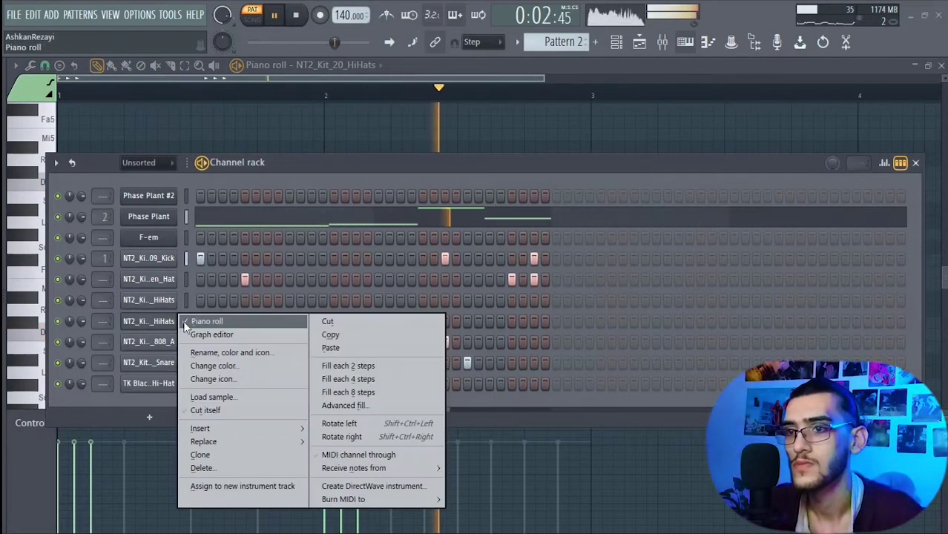
left_click(670, 153)
left_click(915, 162)
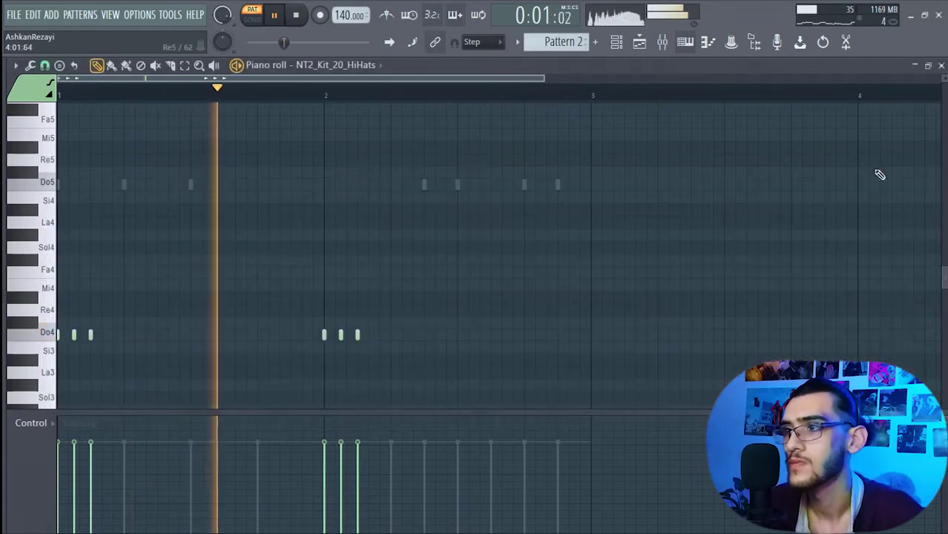
key("space")
Delete the six Do4 hi-hat hits at the starts of bars 1 and 2
right_click(323, 335)
right_click(340, 334)
right_click(357, 335)
right_click(90, 334)
right_click(73, 334)
right_click(57, 335)
Draw two short back-to-back Do5 notes at the start of bar 1 and duplicate the pair twice
left_click(82, 184)
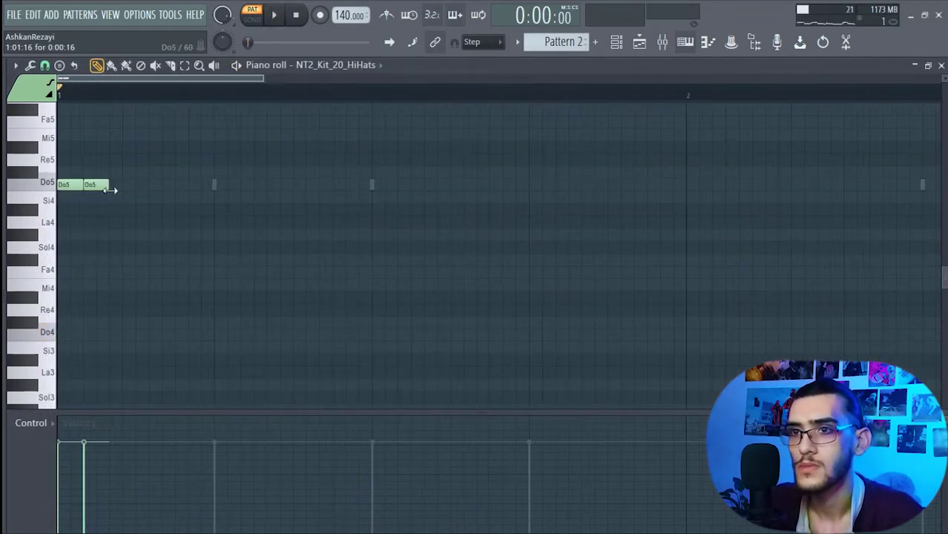
left_click(94, 183)
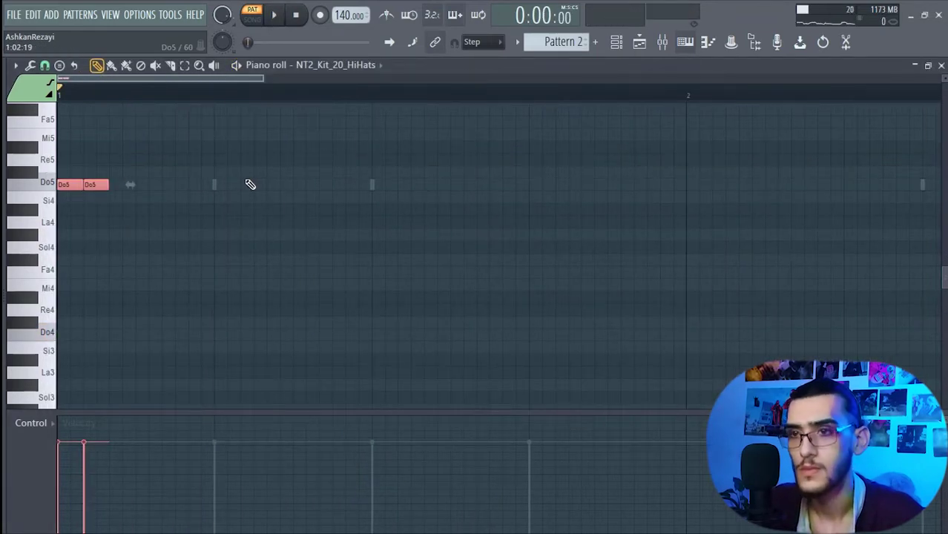
key("ctrl+b")
key("ctrl+b")
key("space")
key("space")
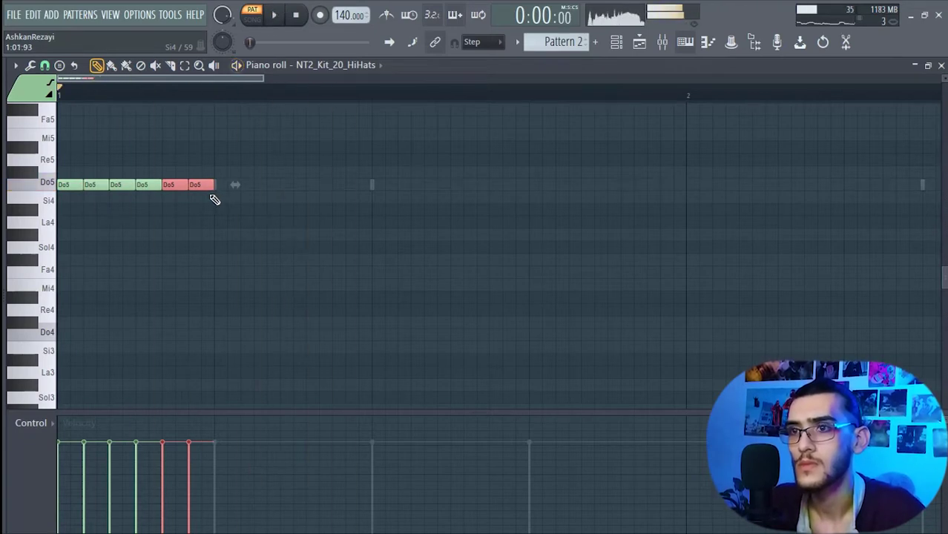
Delete the second, fourth and sixth of the six Do5 notes and audition the remaining hi-hat triplet
right_click(100, 186)
right_click(152, 199)
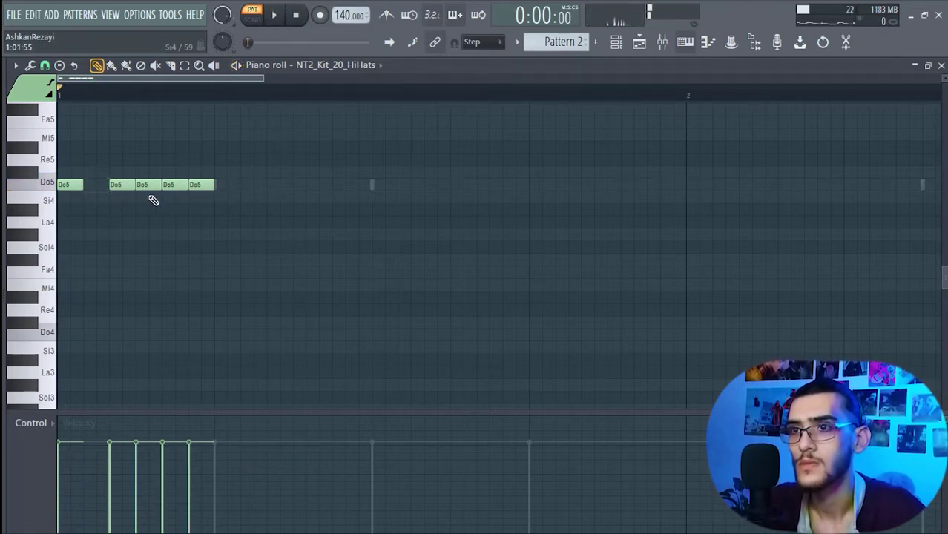
right_click(152, 189)
right_click(200, 189)
key("space")
key("space")
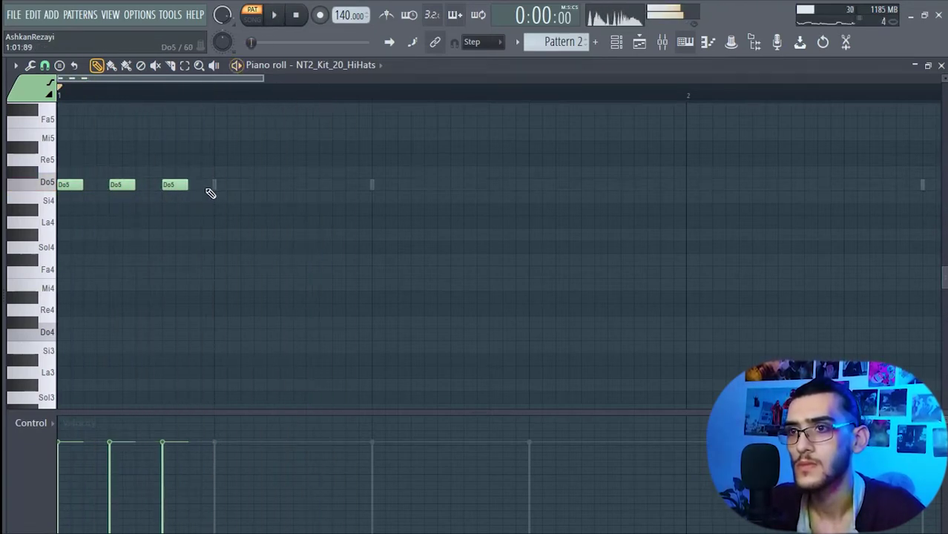
Add Do5 hi-hat notes every two steps from beat 2 of bar 1 to the start of bar 2
left_click(223, 186)
left_click(297, 187)
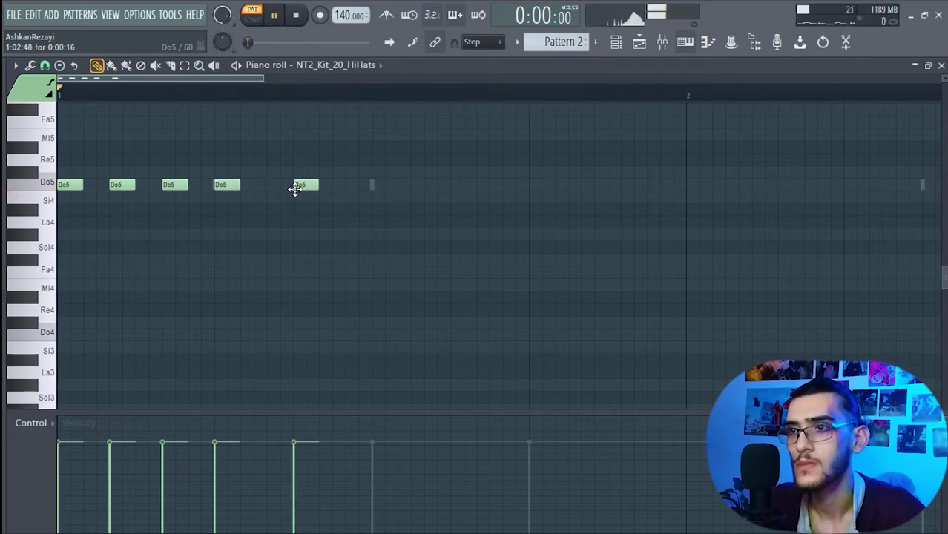
key("space")
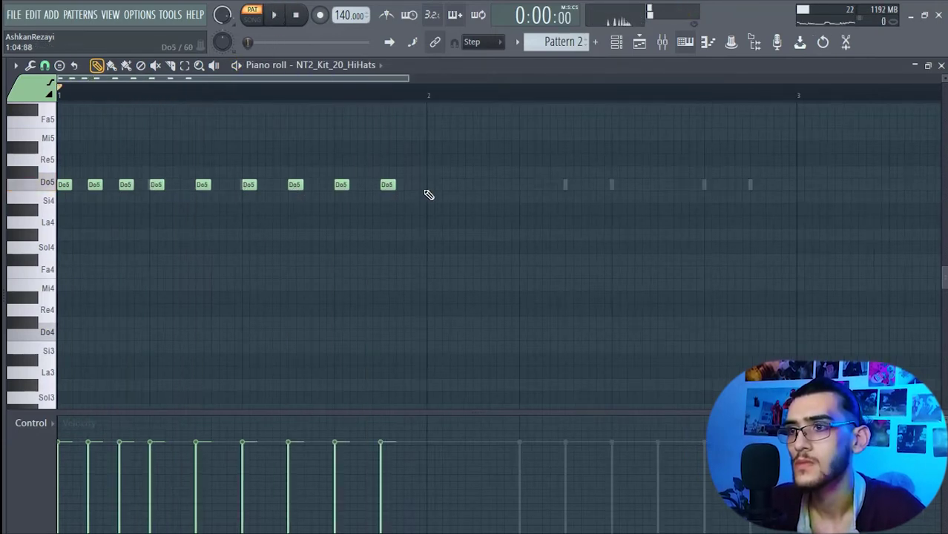
left_click(430, 187)
key("space")
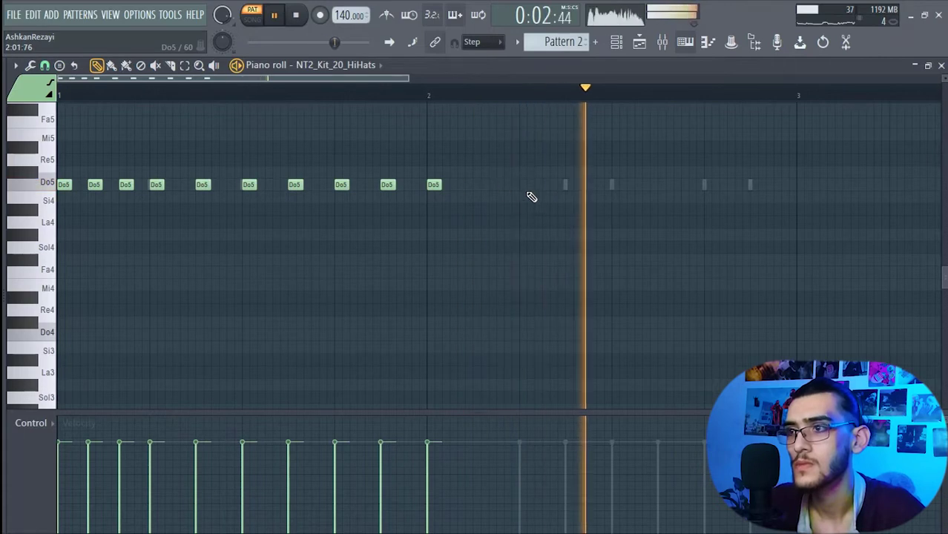
key("space")
Fill the first beat of bar 2 with back-to-back Do5 notes and continue every two steps through step 15
left_click(449, 185)
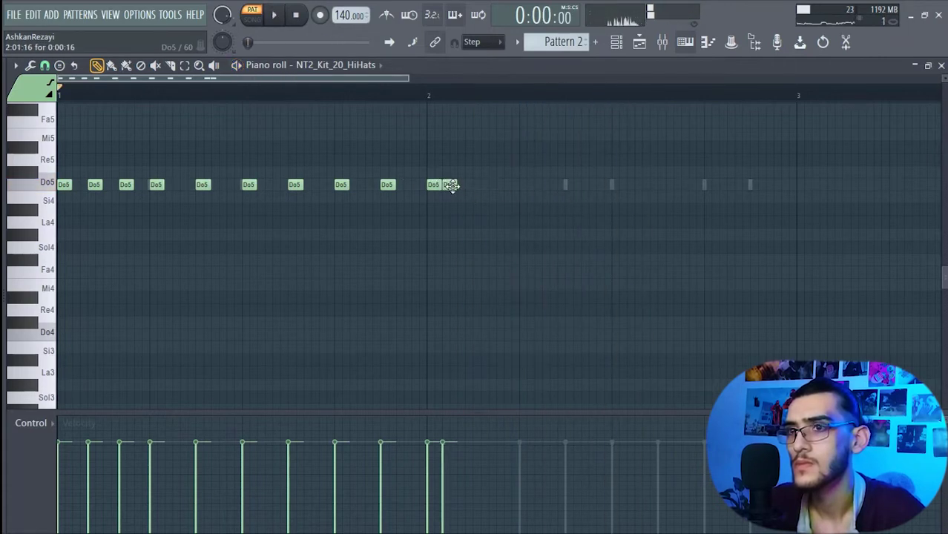
left_click(465, 185)
left_click(476, 185)
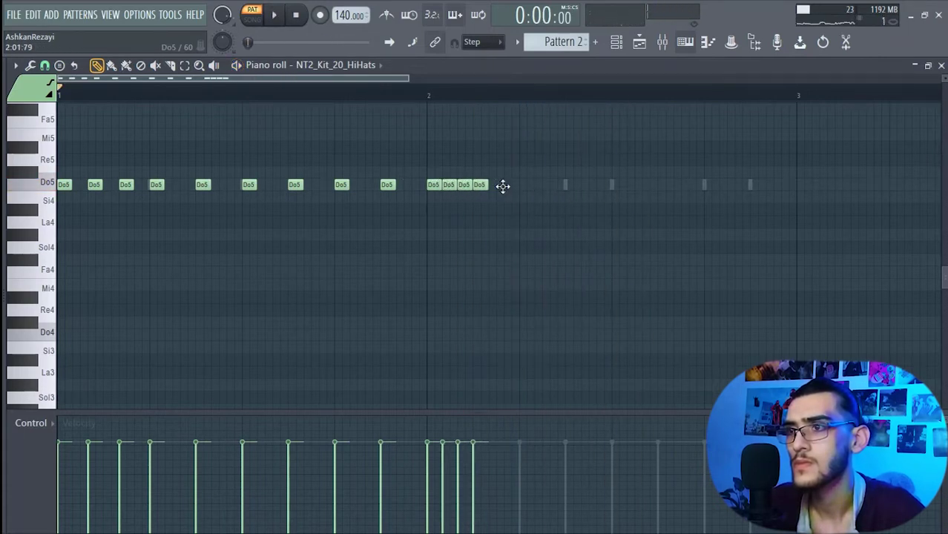
left_click(496, 185)
left_click(510, 185)
key("space")
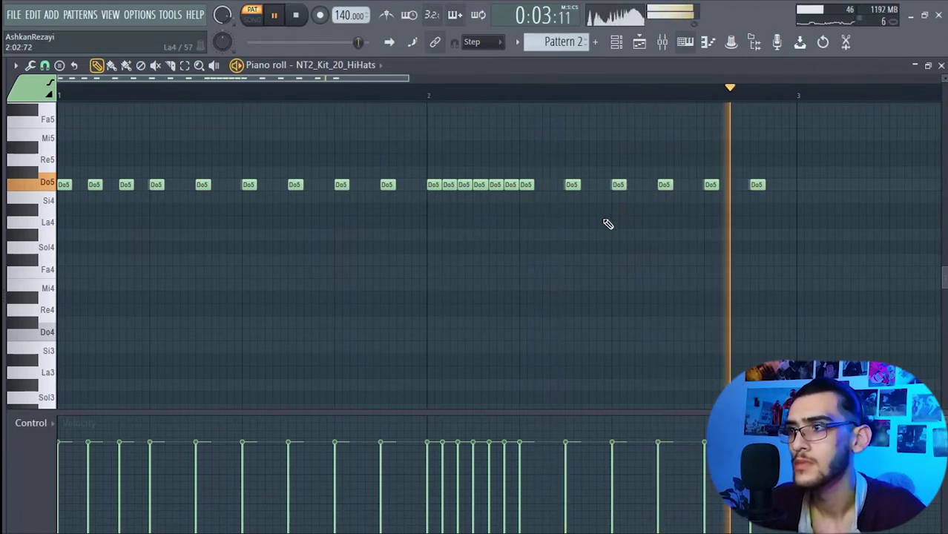
Add Re#4 on step 13 and Re4 on step 15 of bar 1, plus three back-to-back Do#4 notes starting bar 2
left_click(341, 297)
left_click(371, 309)
left_click(395, 322)
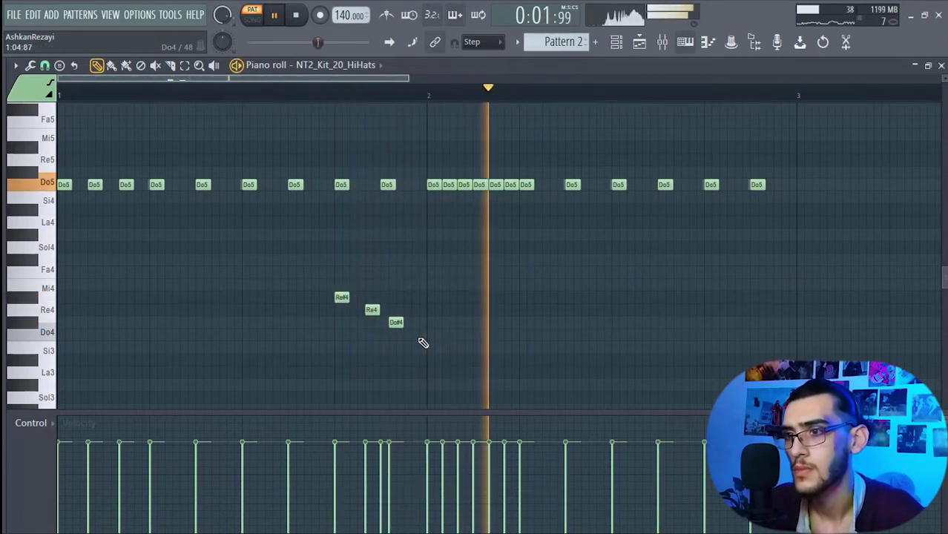
left_click_drag(371, 309, 387, 309)
left_click_drag(395, 322, 439, 322)
left_click(449, 322)
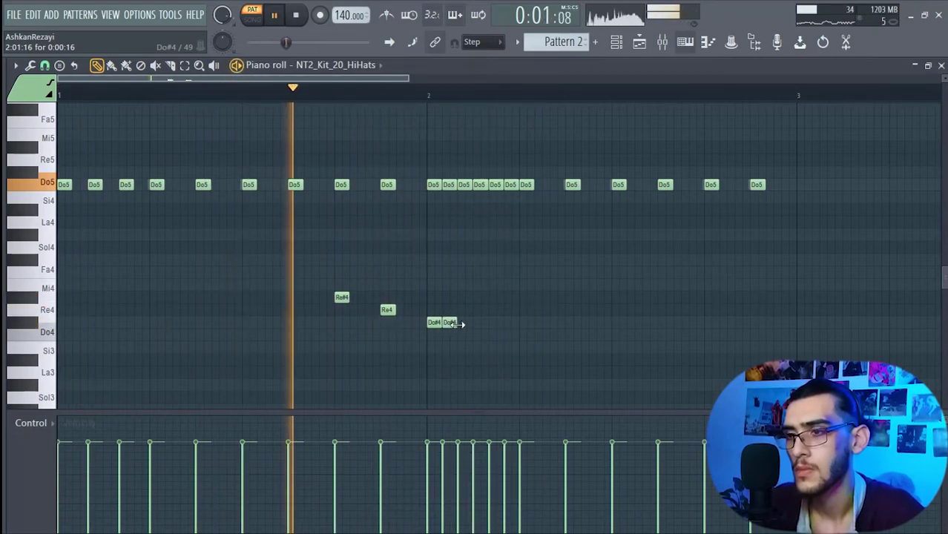
left_click(465, 322)
Lower the added Re#4, Re4 and three Do#4 hi-hat notes by one octave
key("alt+F8")
key("space")
key("alt+F8")
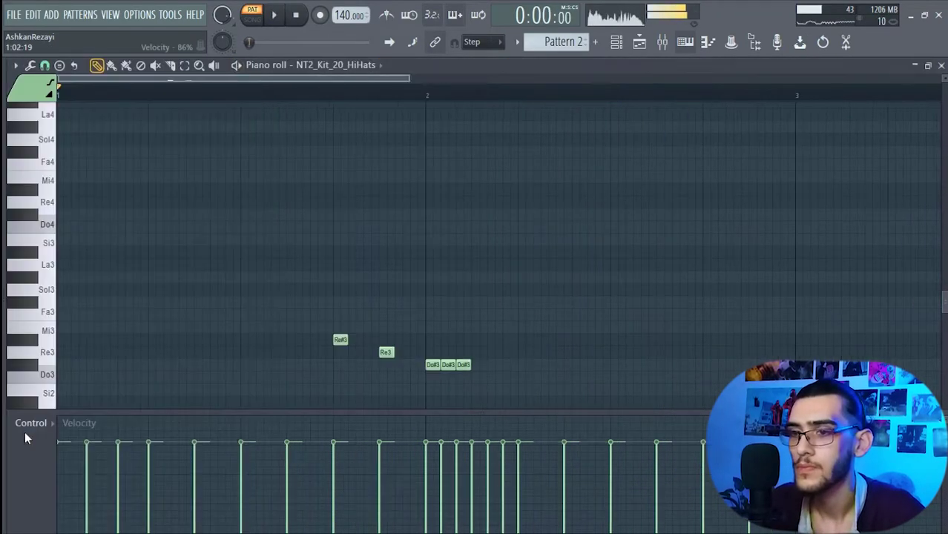
key("alt+F8")
key("alt+F8")
key("alt+F8")
key("alt+F8")
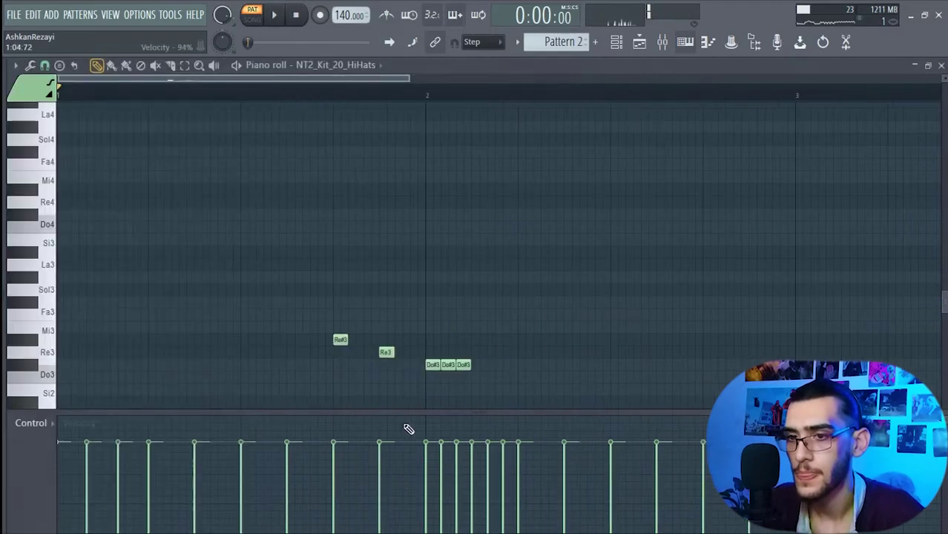
Alternate note pan hard right and hard left on steps 13 and 15 of bar 1 and the first two hits of bar 2
left_click(31, 424)
left_click(44, 446)
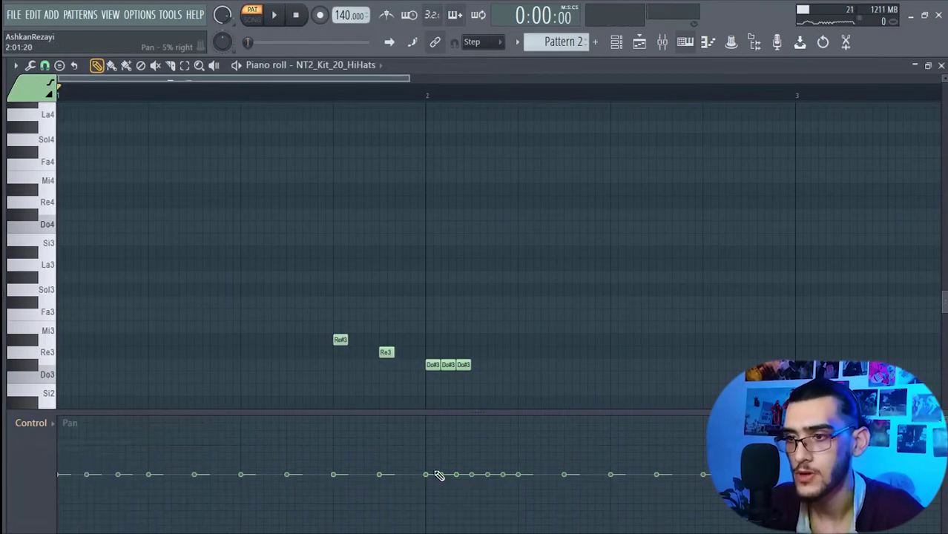
left_click_drag(423, 460, 426, 415)
left_click(439, 526)
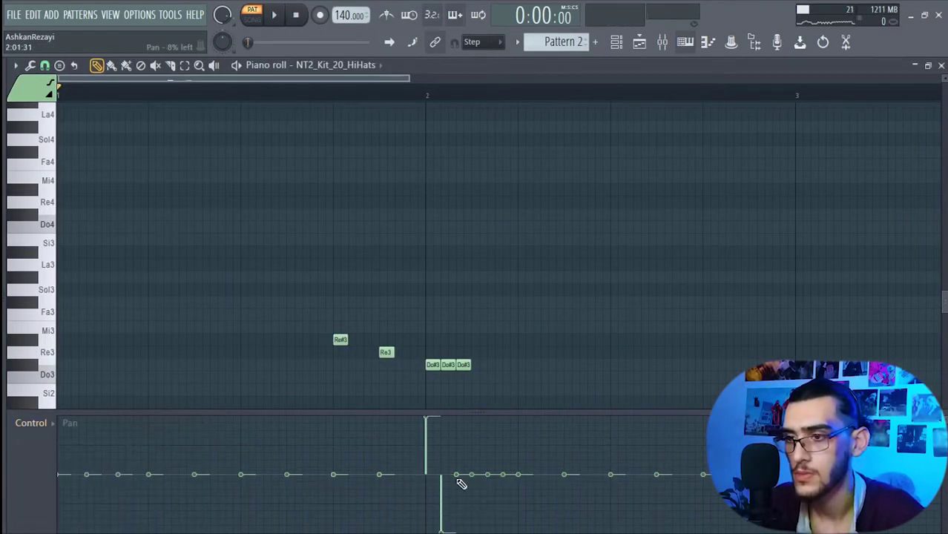
key("space")
Switch back to note velocity and slope it gently downward across the Do5 roll at the start of bar 2
left_click(31, 423)
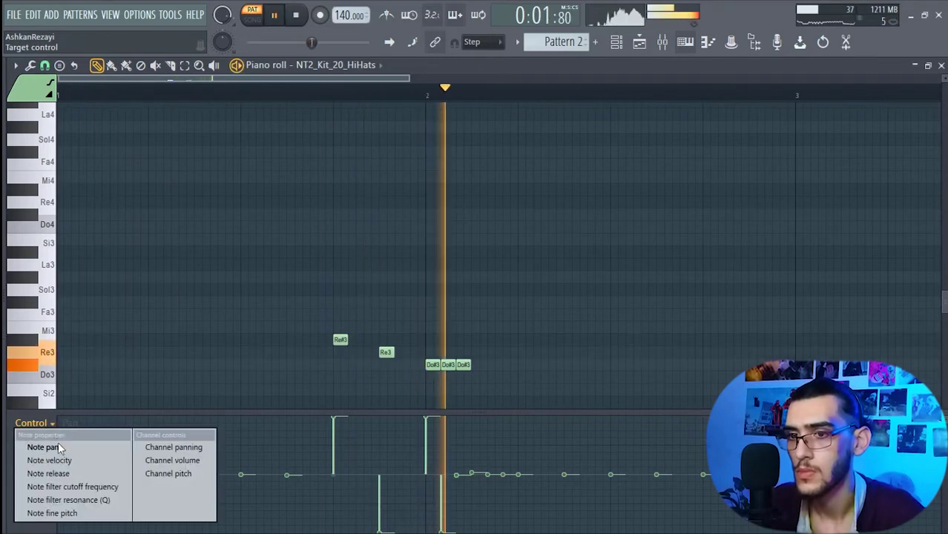
left_click(84, 462)
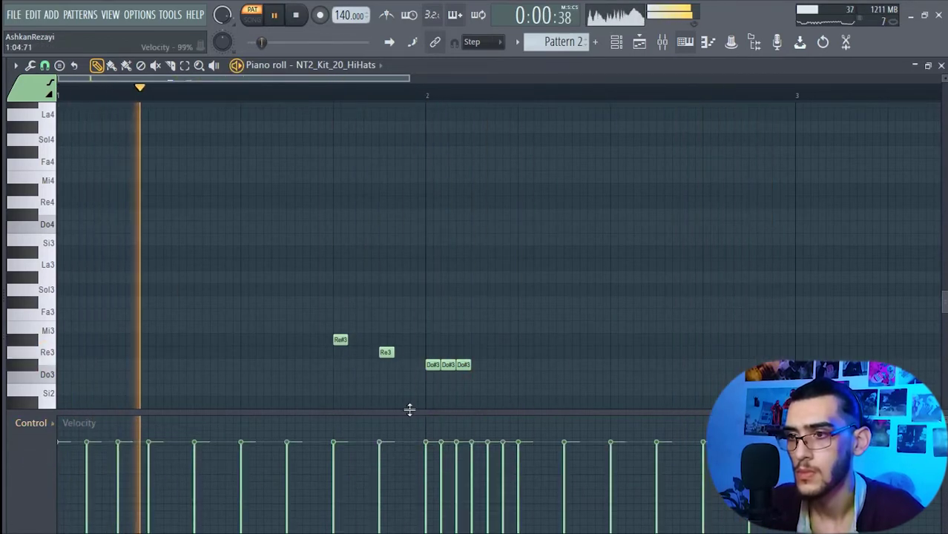
scroll(540, 380, "up", 10)
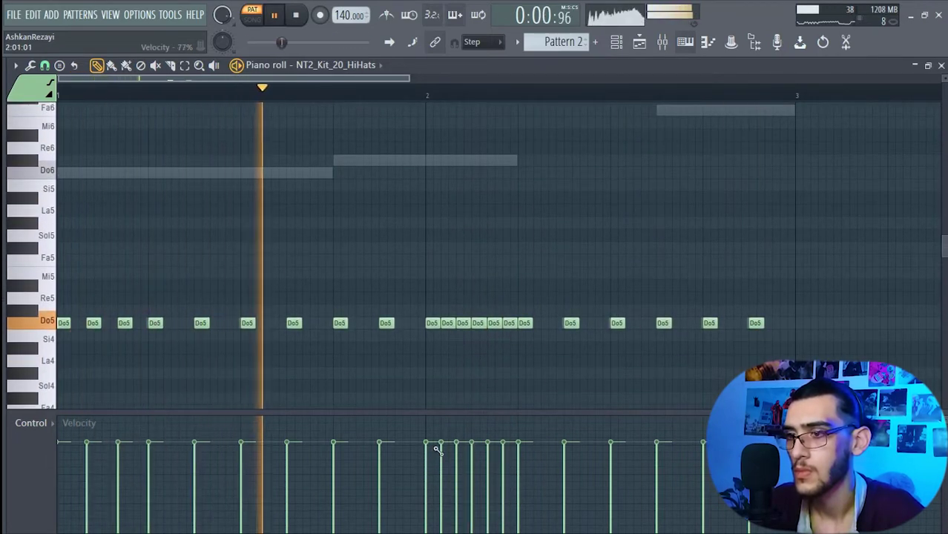
mouse_move(437, 449)
left_mouse_down()
mouse_move(531, 491)
mouse_move(514, 479)
mouse_move(534, 476)
mouse_move(434, 444)
mouse_move(539, 478)
mouse_move(562, 455)
left_mouse_up()
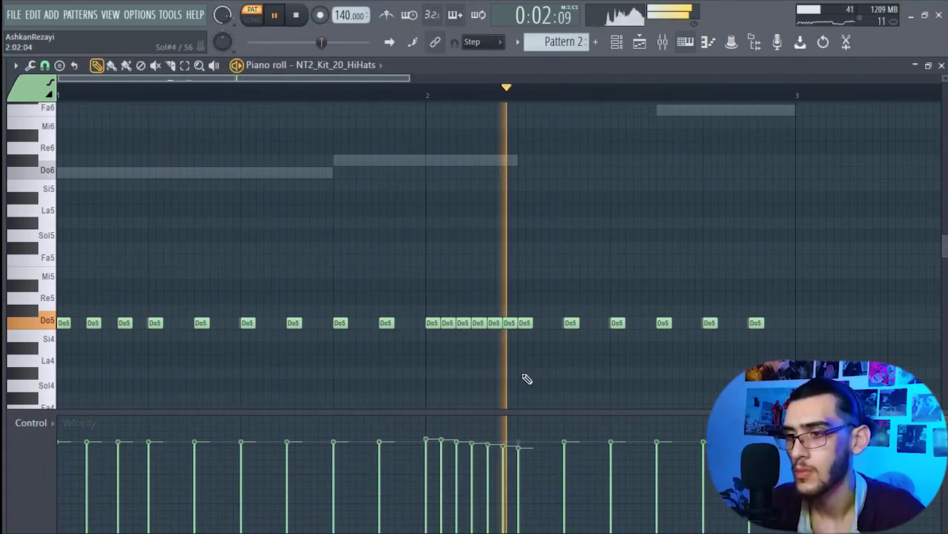
left_click_drag(944, 245, 944, 224)
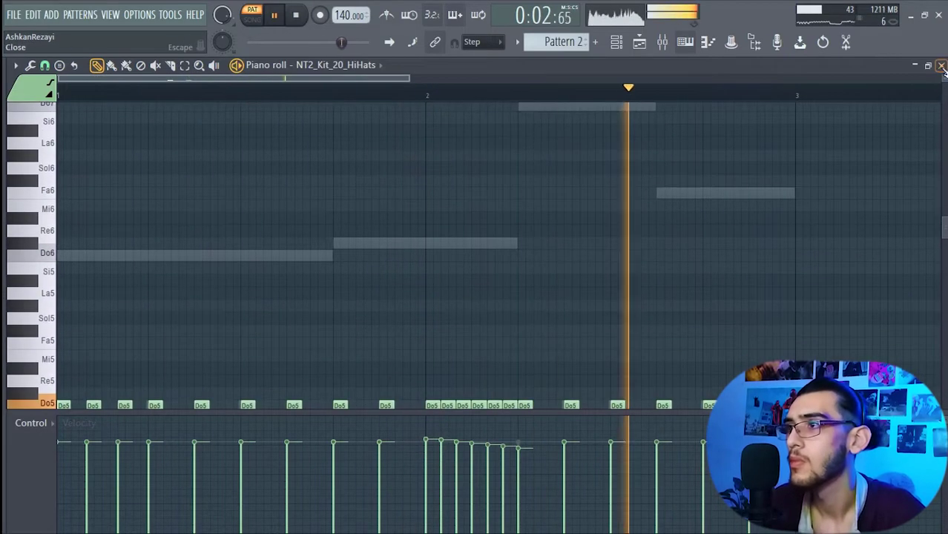
Stop playback, return to the mixer and load Pitch Shifter into slot 2 of the REC track
key("F5")
key("space")
left_click(661, 42)
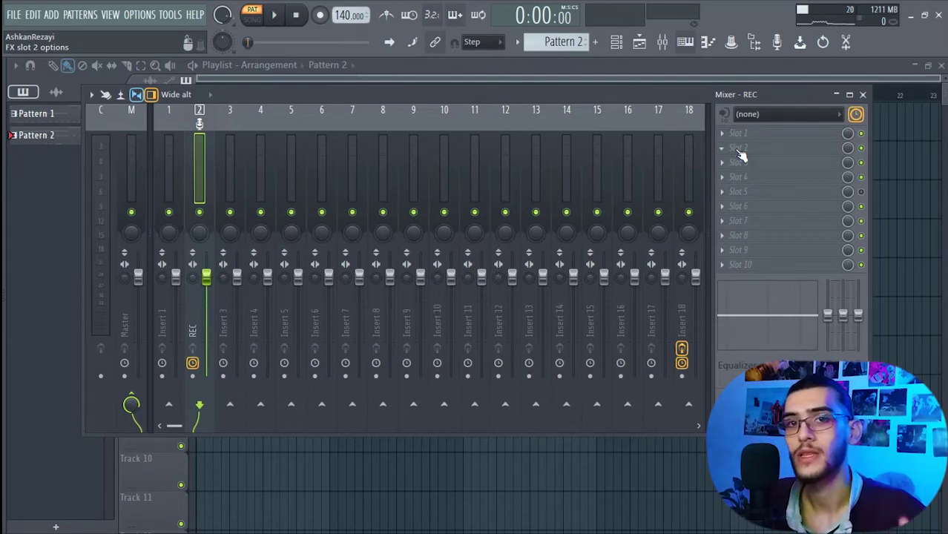
left_click(742, 155)
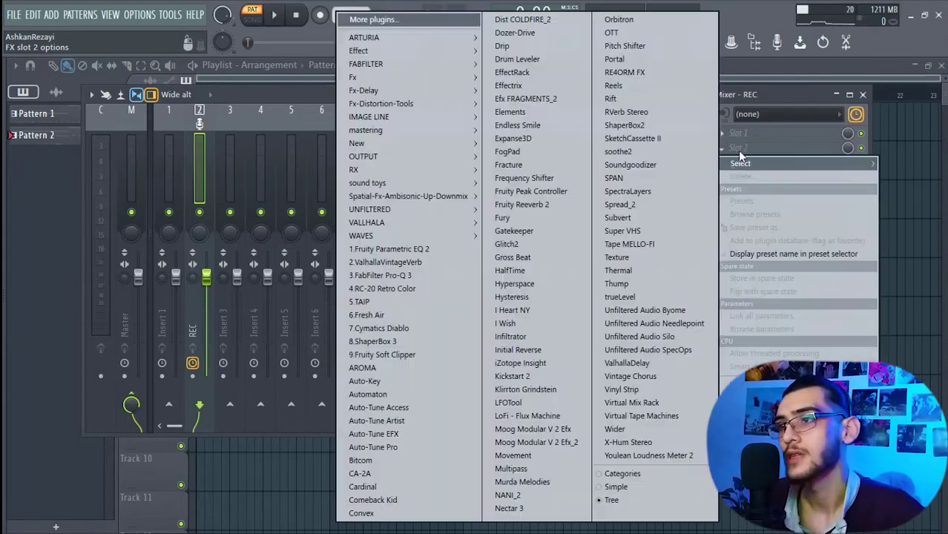
left_click(665, 40)
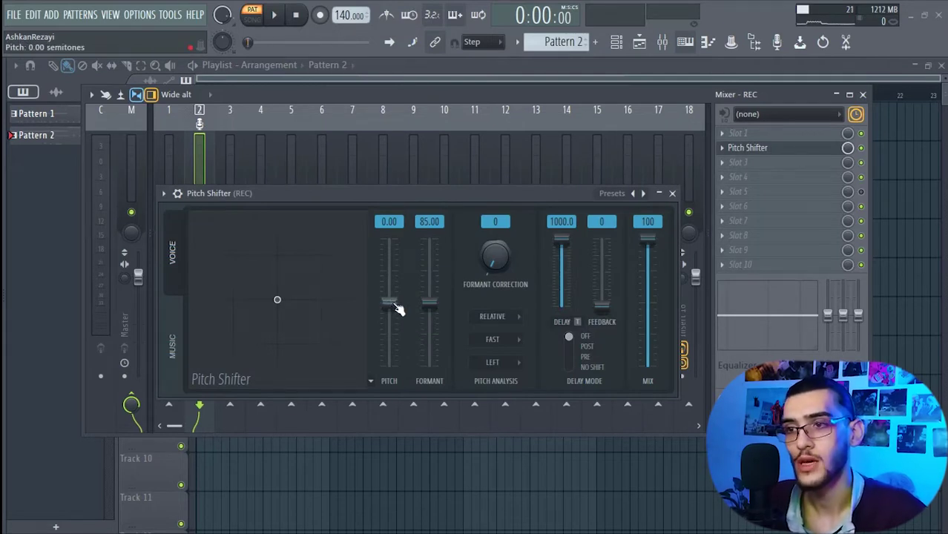
Lower the Pitch Shifter's pitch to -8 semitones and audition the pattern with it
right_click(502, 261)
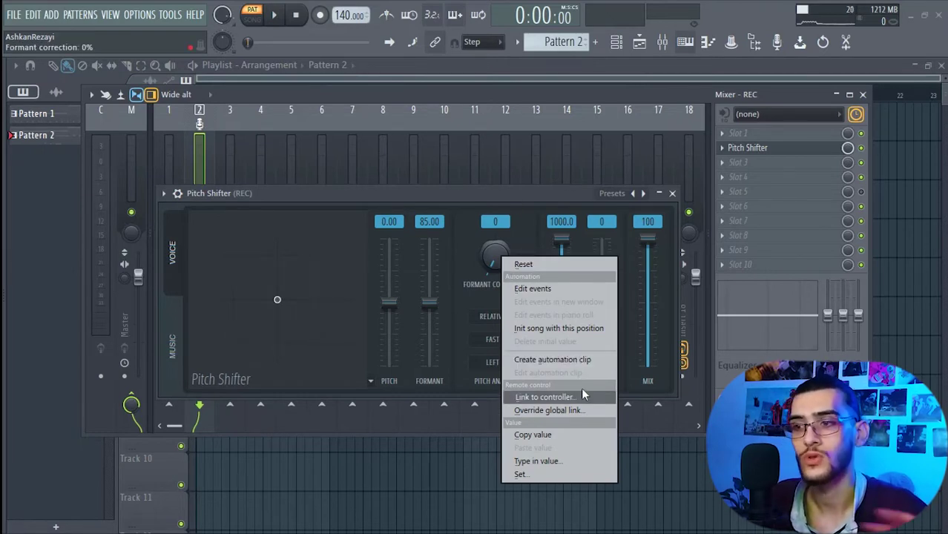
left_click(557, 204)
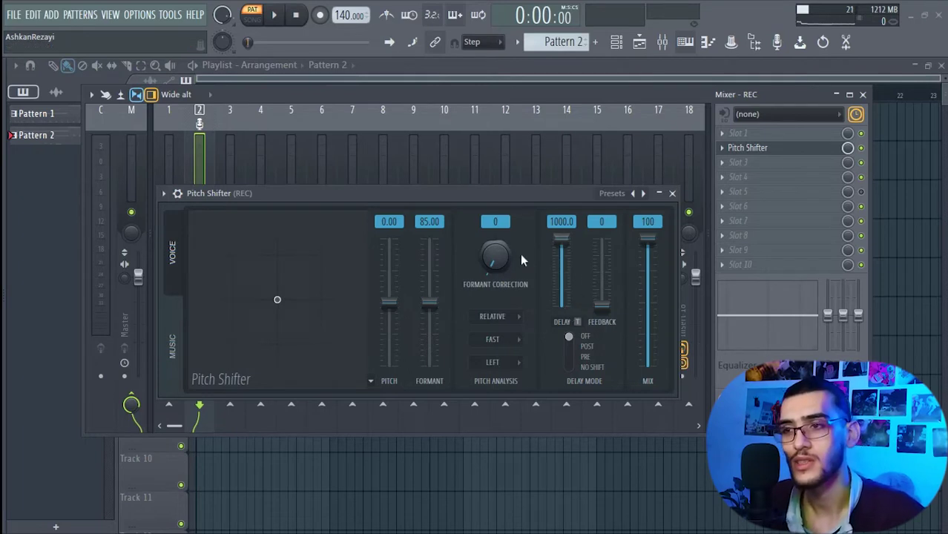
left_click_drag(388, 302, 388, 342)
left_click(275, 14)
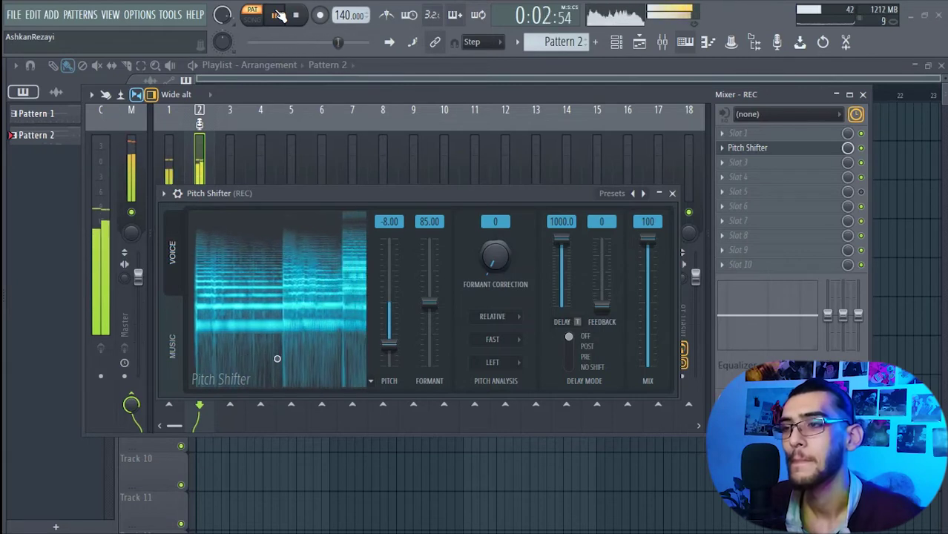
left_click(672, 194)
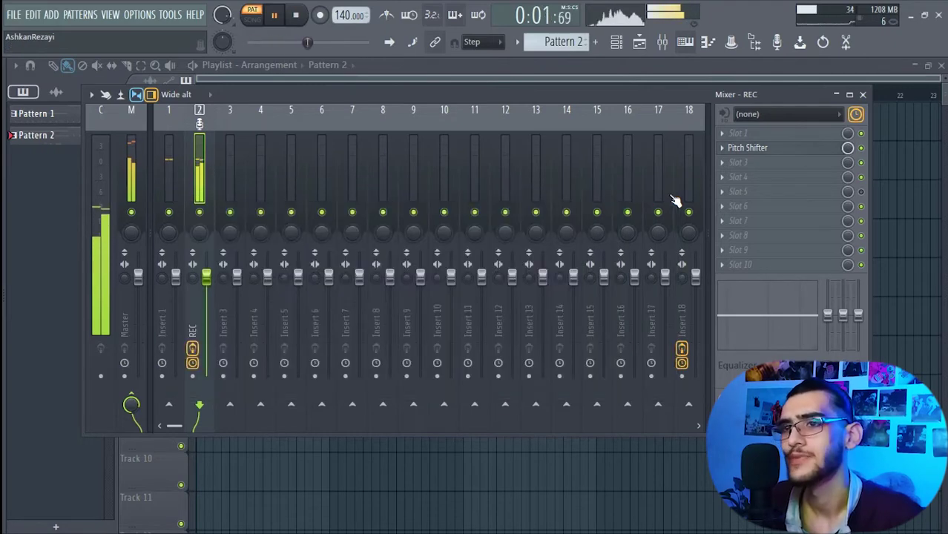
key("space")
Load Super VHS into slot 3 of the REC track
left_click(735, 164)
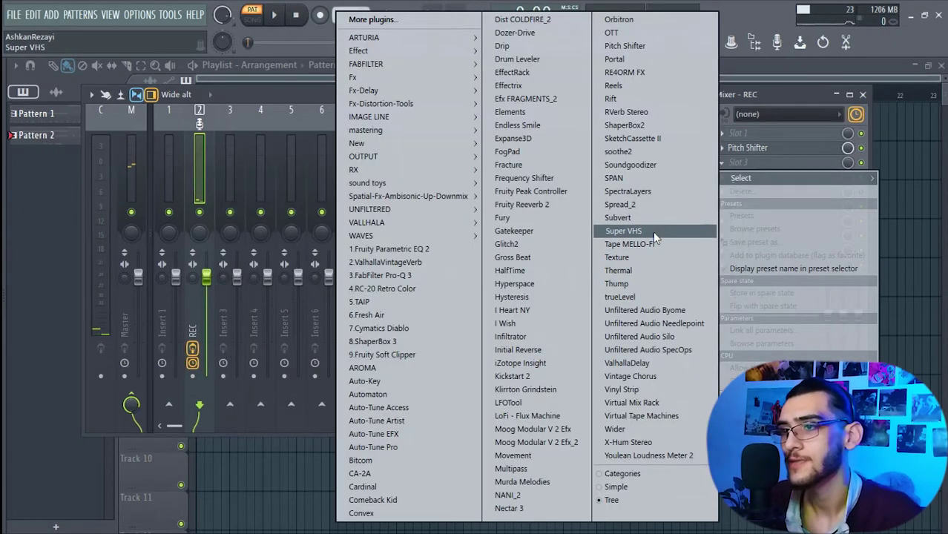
left_click(653, 232)
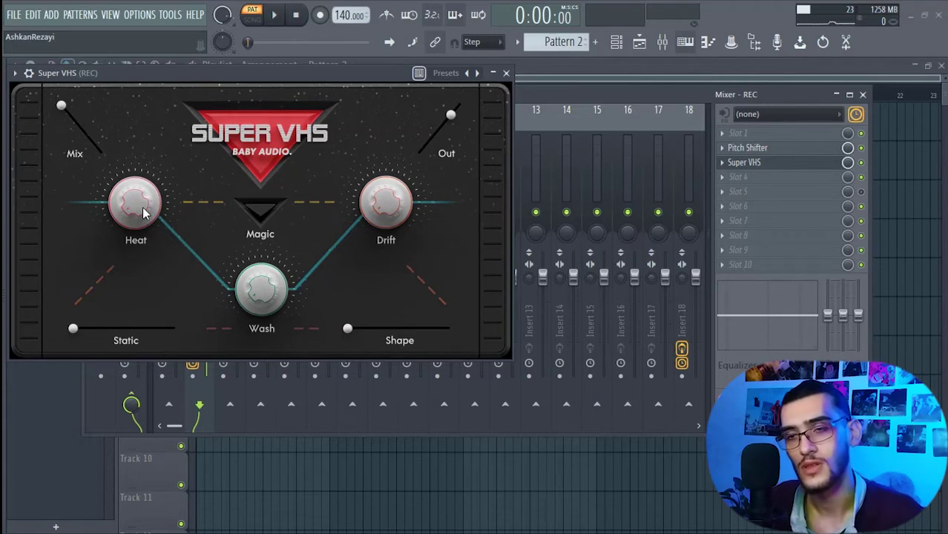
Try raising Heat and Wash in Super VHS during playback, and return both to their starting positions
key("space")
left_click_drag(142, 212, 137, 165)
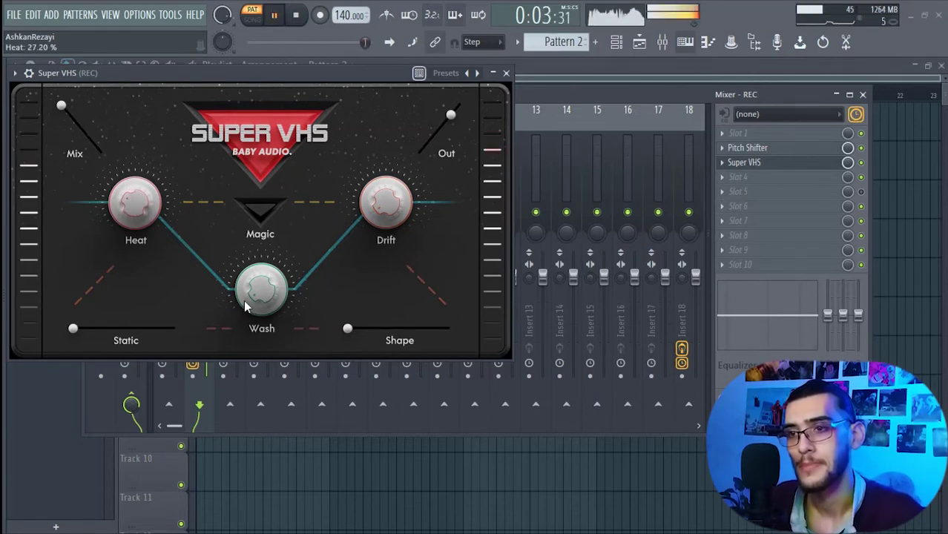
left_click_drag(246, 305, 229, 236)
left_click_drag(132, 201, 137, 237)
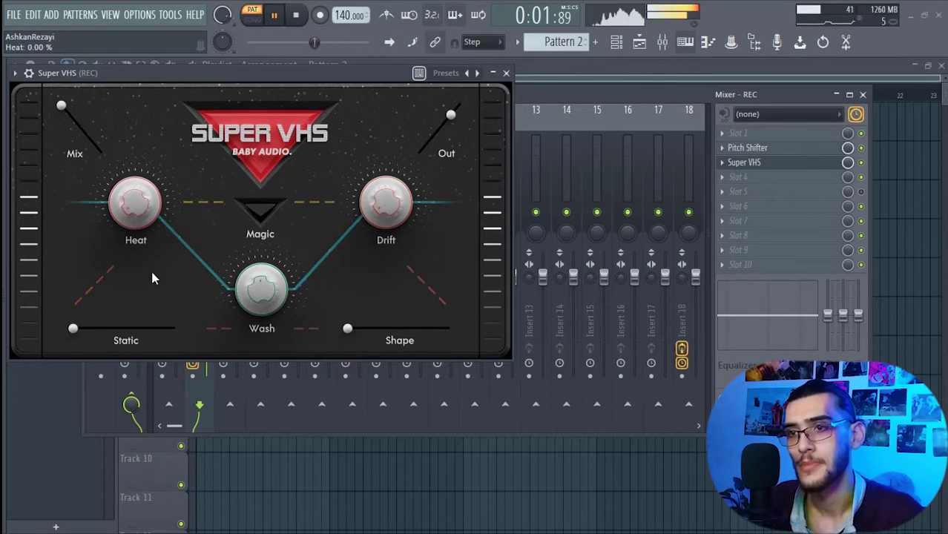
left_click_drag(260, 304, 243, 320)
key("space")
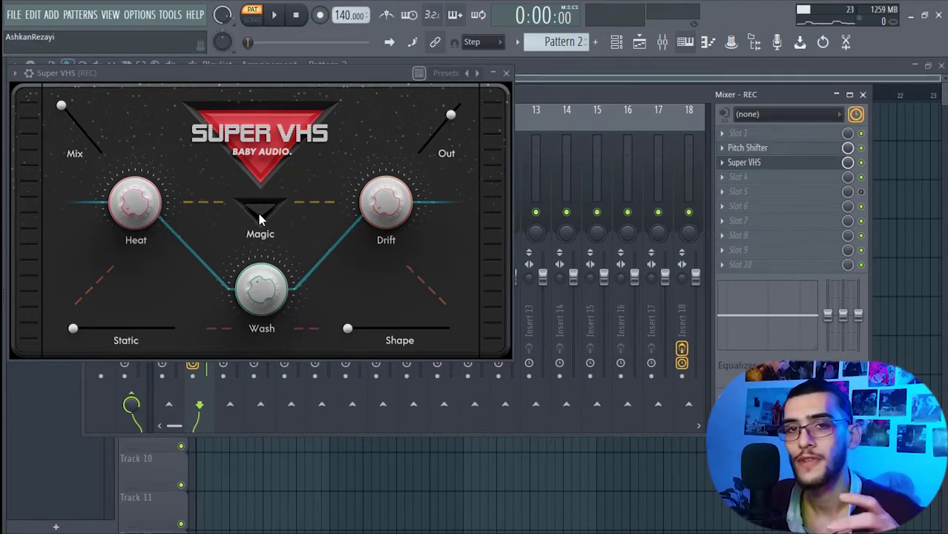
Load ShaperBox 3 into slot 4 of the REC track and add its Time shaper
left_click(749, 162)
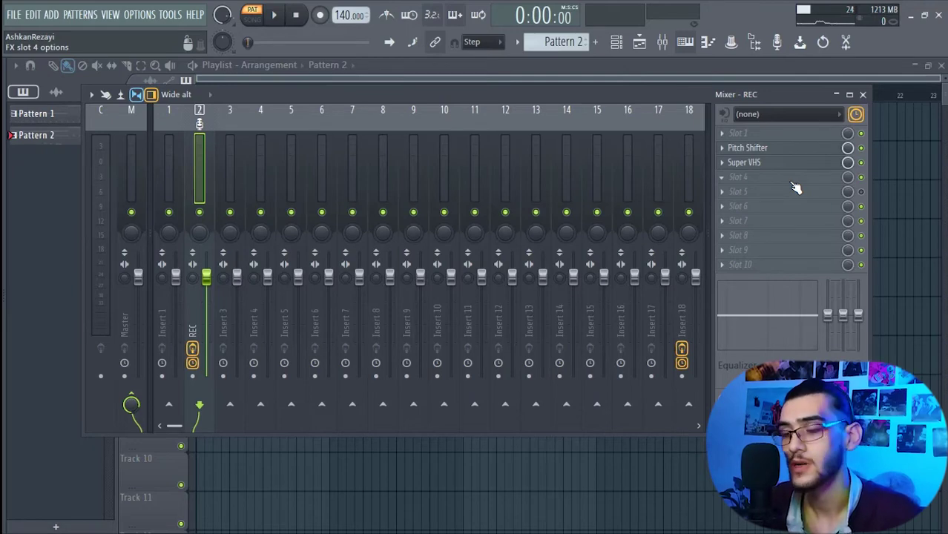
left_click(788, 180)
left_click(414, 60)
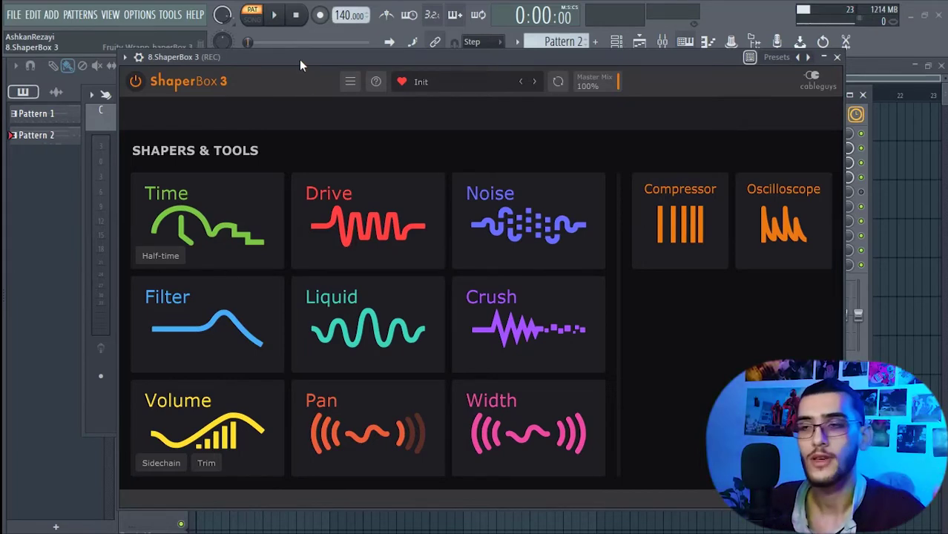
left_click_drag(352, 56, 349, 54)
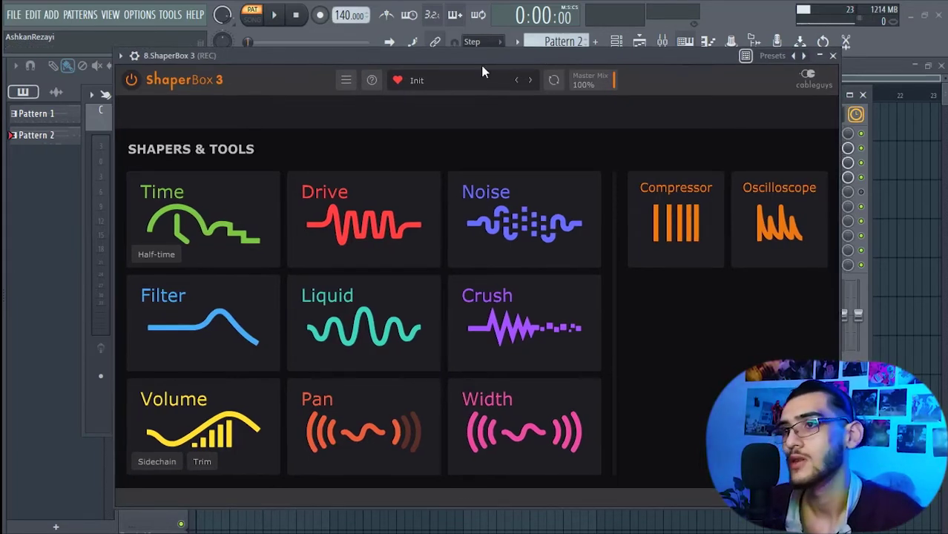
left_click(199, 220)
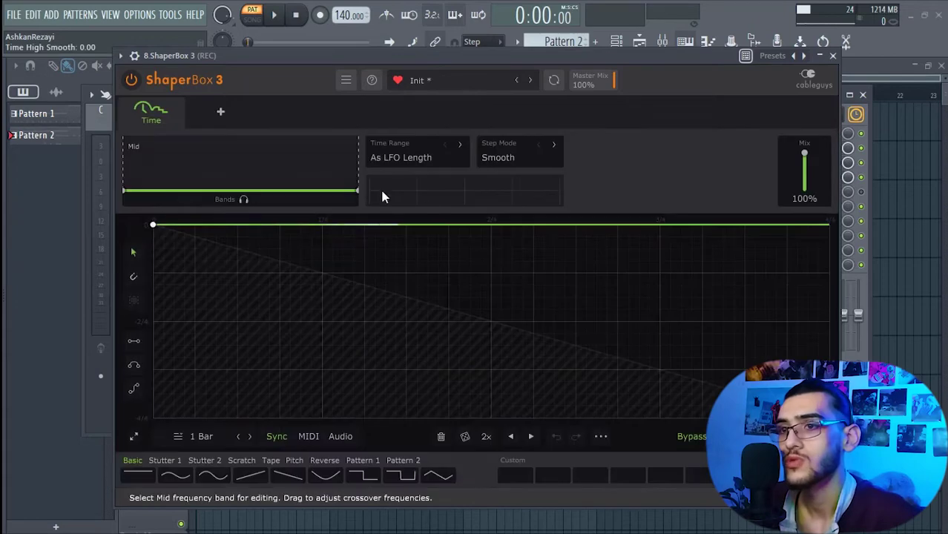
Draw two flat, square-edged dips in the Time curve between 1/4 and 2/4 with the Line tool, the second one deeper
left_click_drag(290, 247, 221, 299)
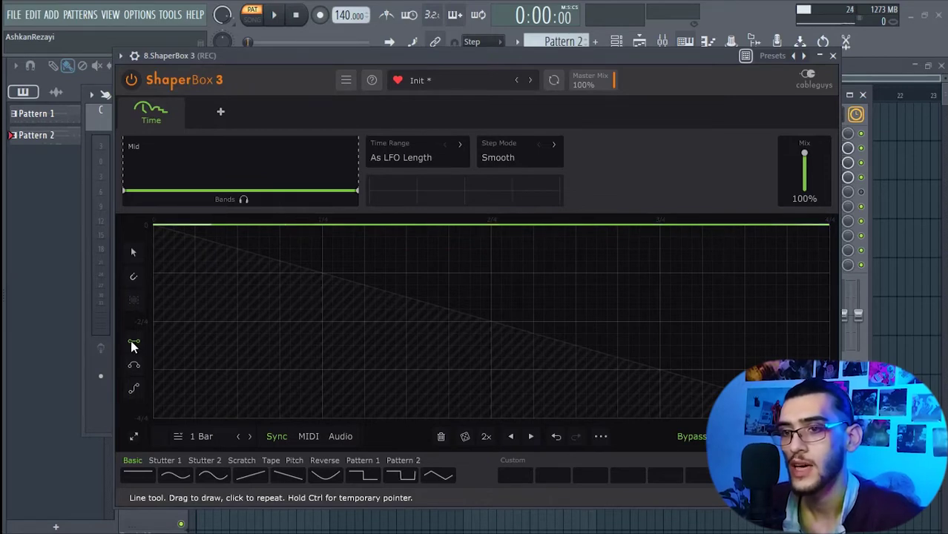
left_click_drag(354, 322, 329, 334)
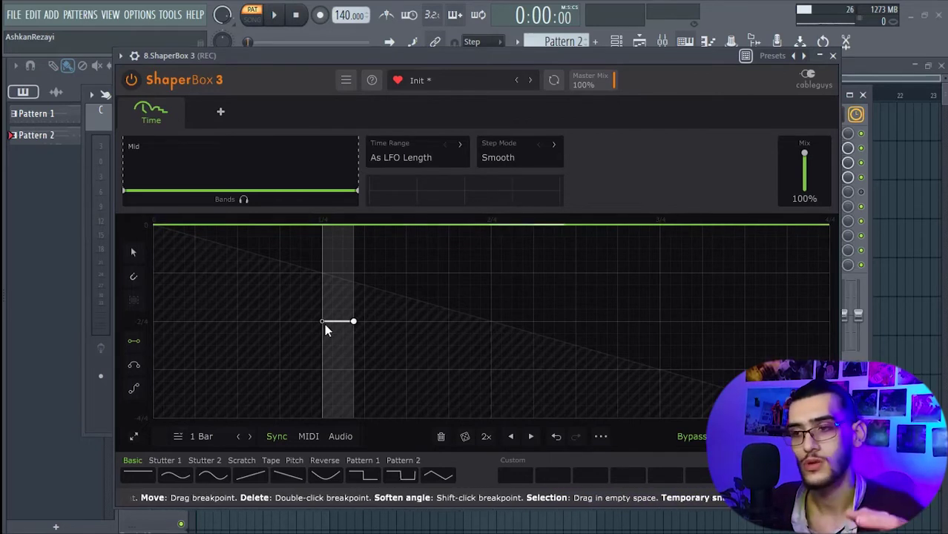
mouse_move(324, 323)
left_mouse_down()
mouse_move(364, 319)
mouse_move(342, 324)
left_mouse_up()
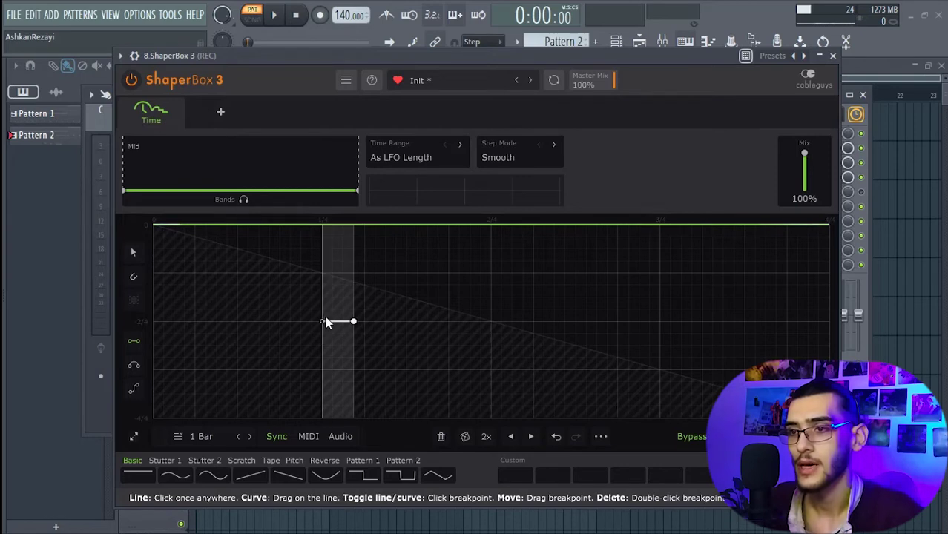
left_click(326, 322)
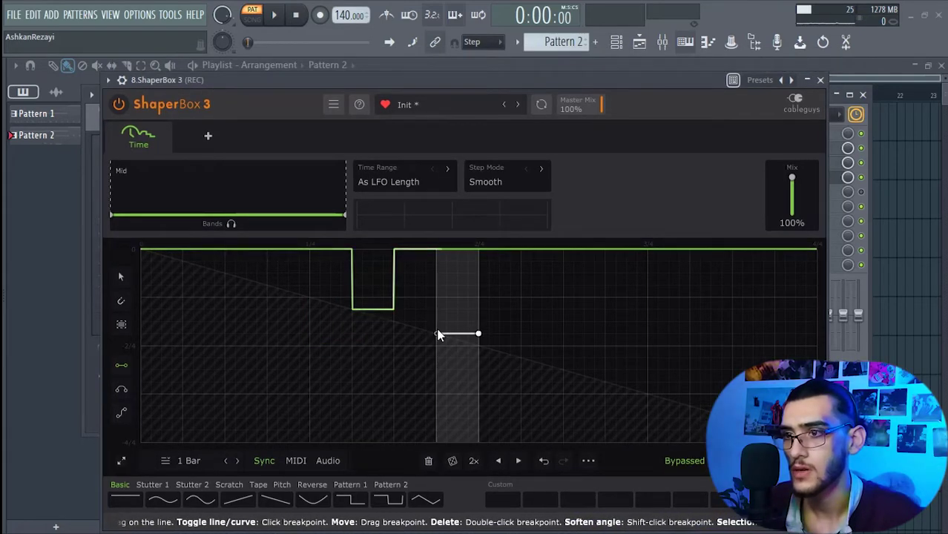
left_click(438, 334)
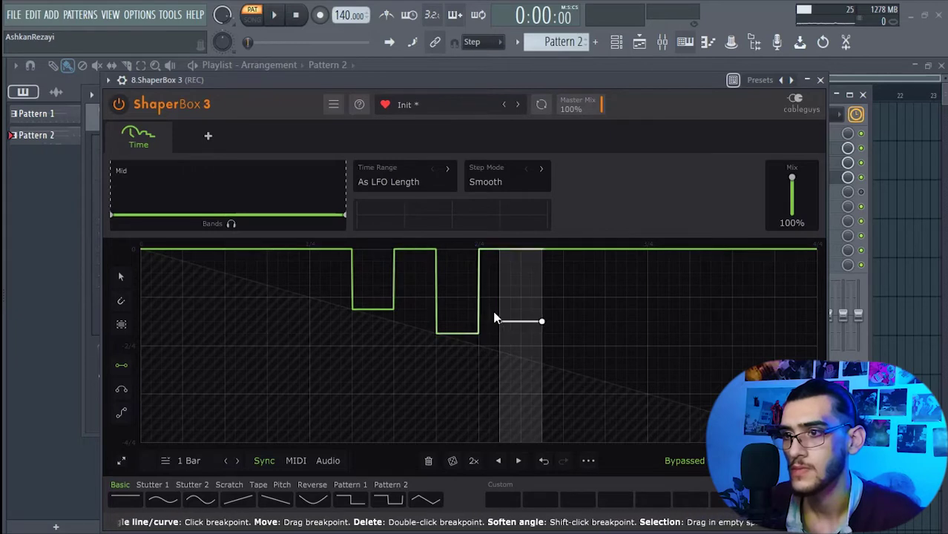
Set the Time curve's length to 2 Bars and audition the pattern
left_click(274, 15)
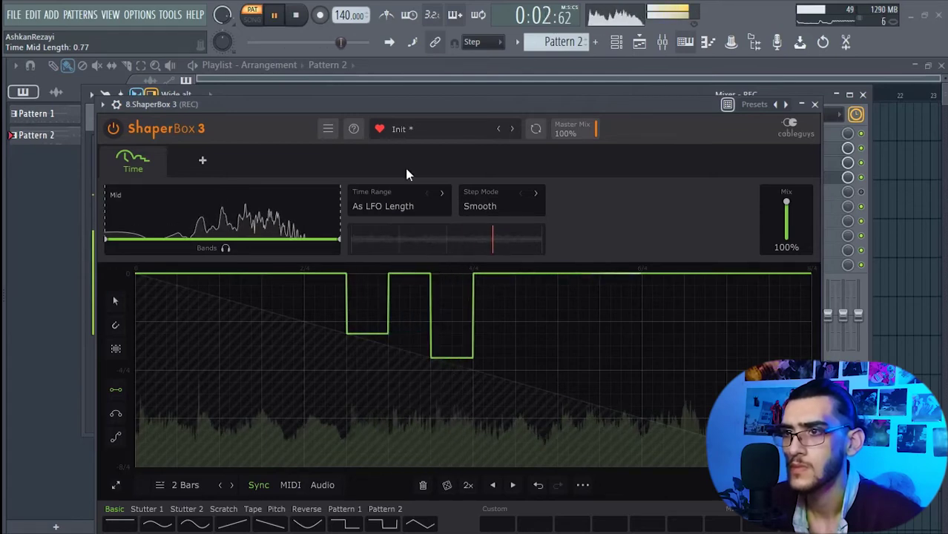
key("space")
left_click(274, 15)
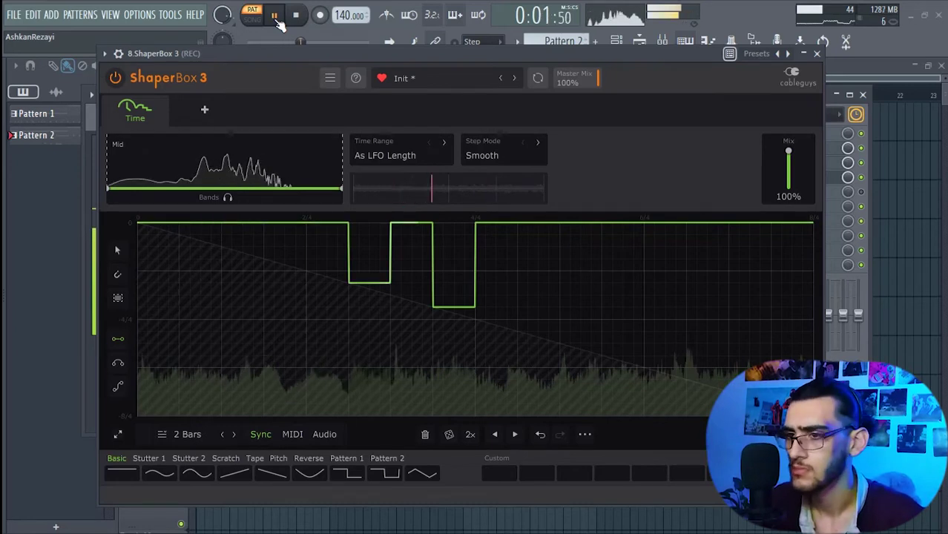
left_click(298, 17)
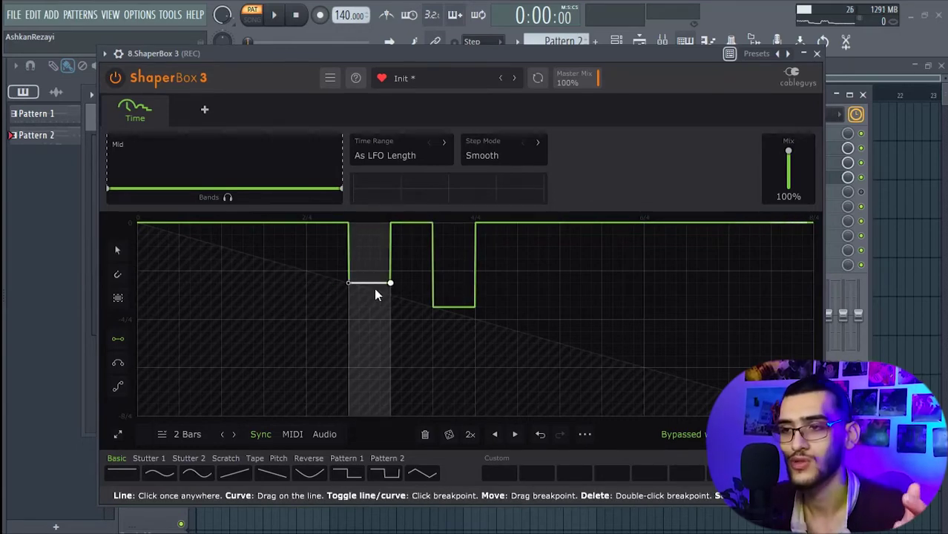
left_click_drag(374, 288, 353, 279)
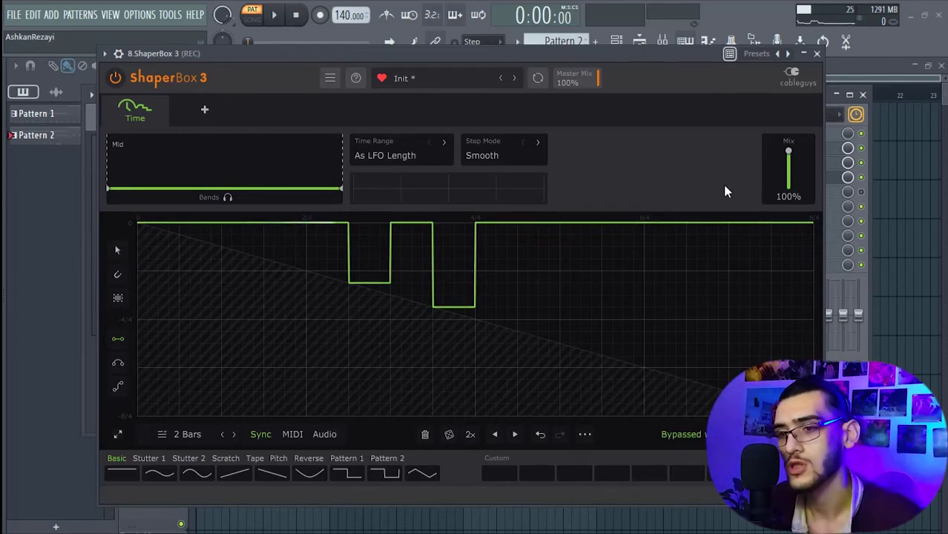
Add Time curve points at about 6.5/4 and 7/4, bend the segment between them slightly downward near its start, and audition it
left_click(116, 256)
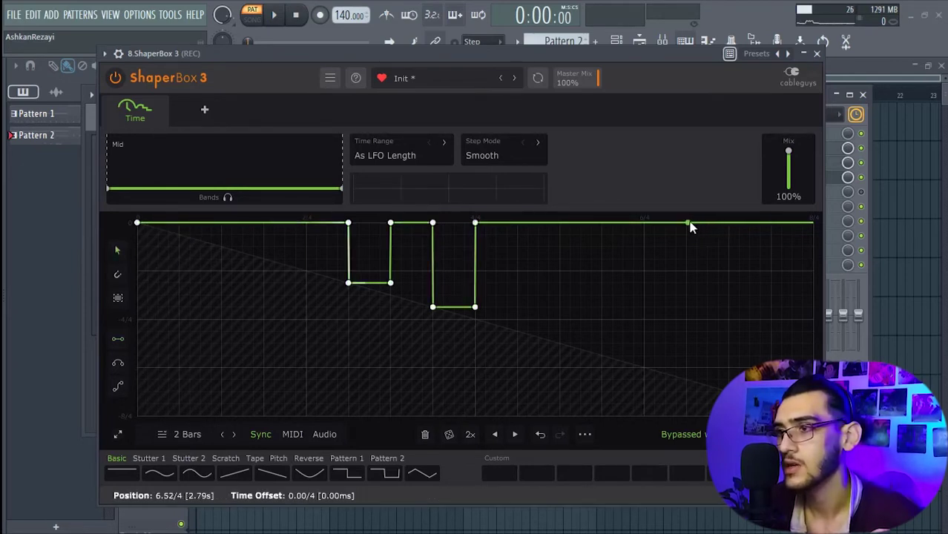
left_click(728, 224)
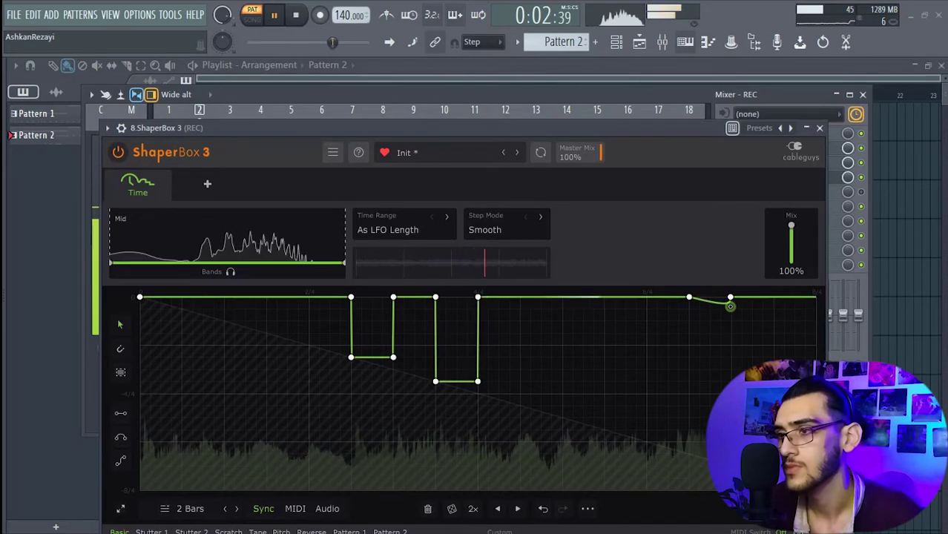
left_click_drag(730, 304, 691, 311)
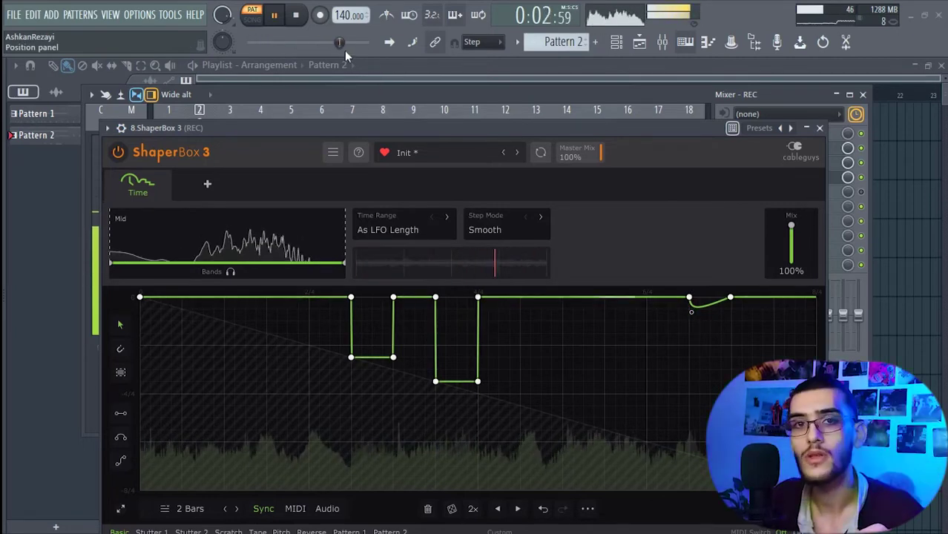
key("space")
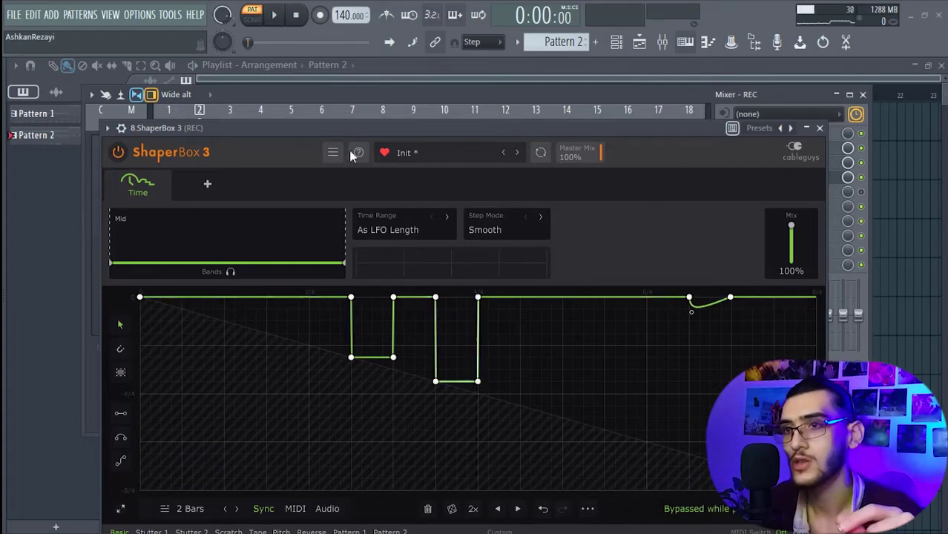
Add a Time curve point at about 7.5/4, slope the line slightly down from it to the curve's end, and audition it
left_click_drag(334, 131, 319, 78)
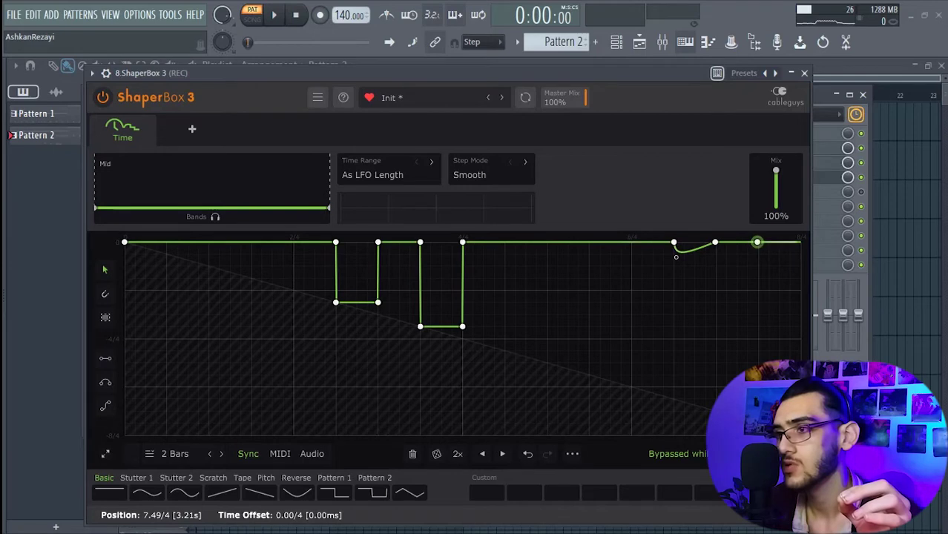
left_click_drag(797, 242, 800, 253)
left_click(274, 15)
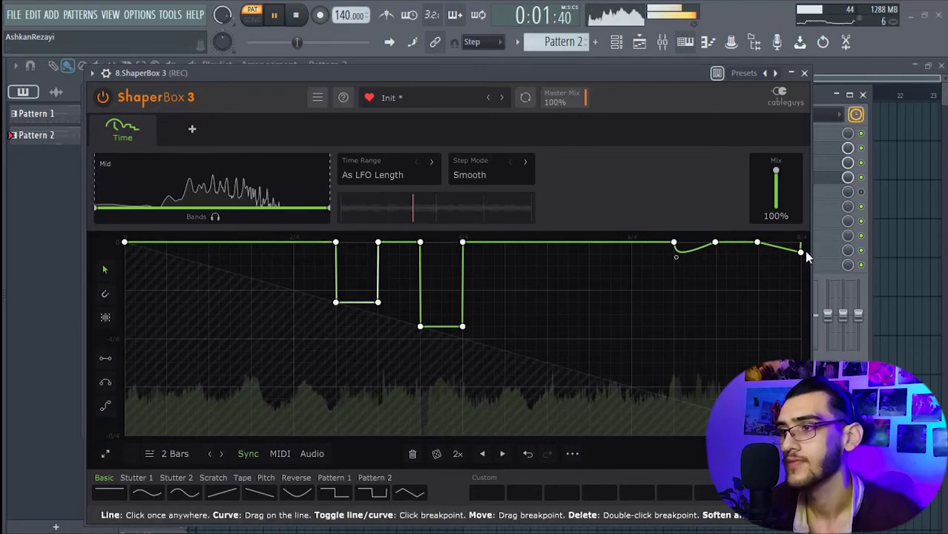
left_click_drag(800, 251, 800, 248)
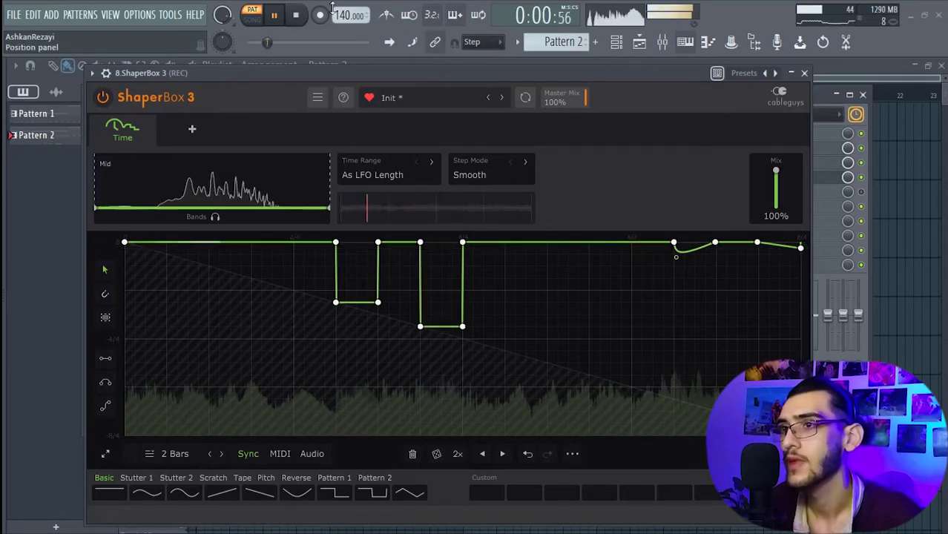
key("space")
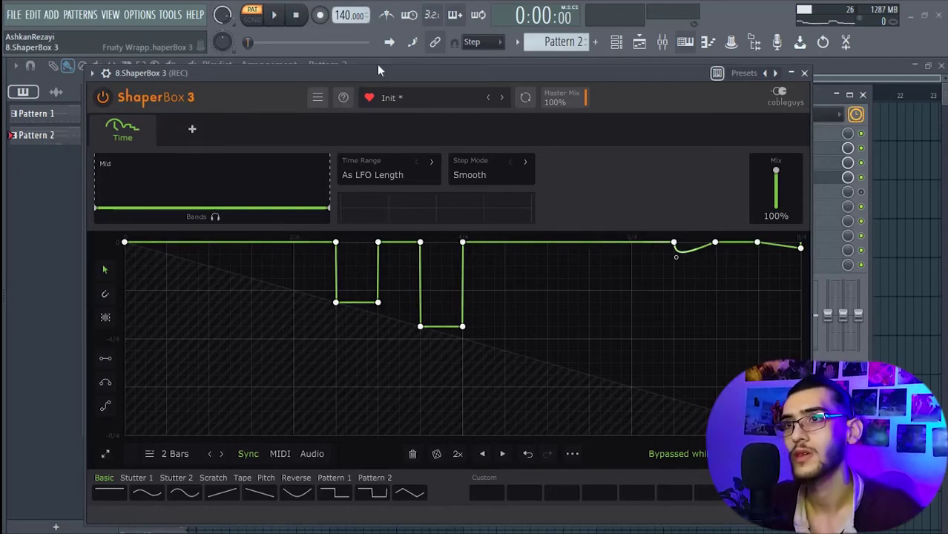
Add the Pan shaper to ShaperBox 3 on the REC track
left_click(193, 132)
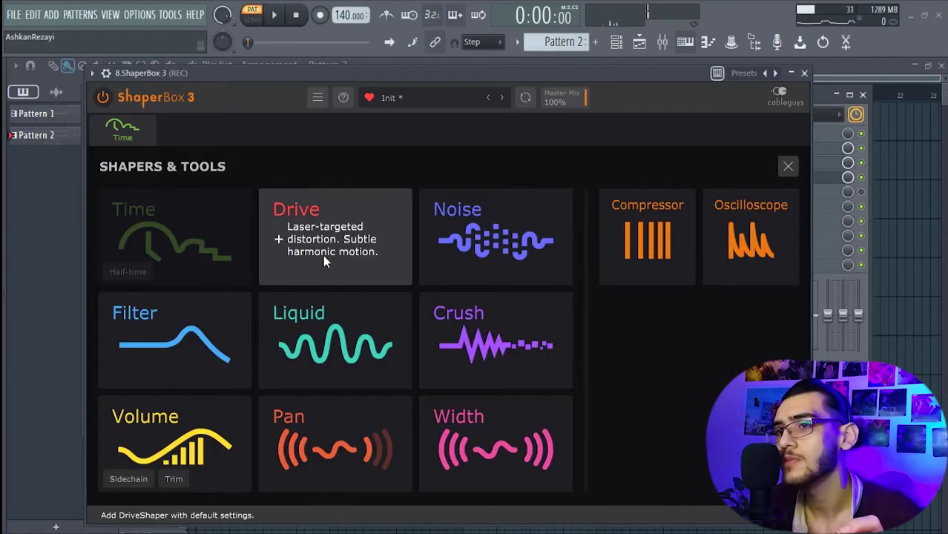
left_click(318, 454)
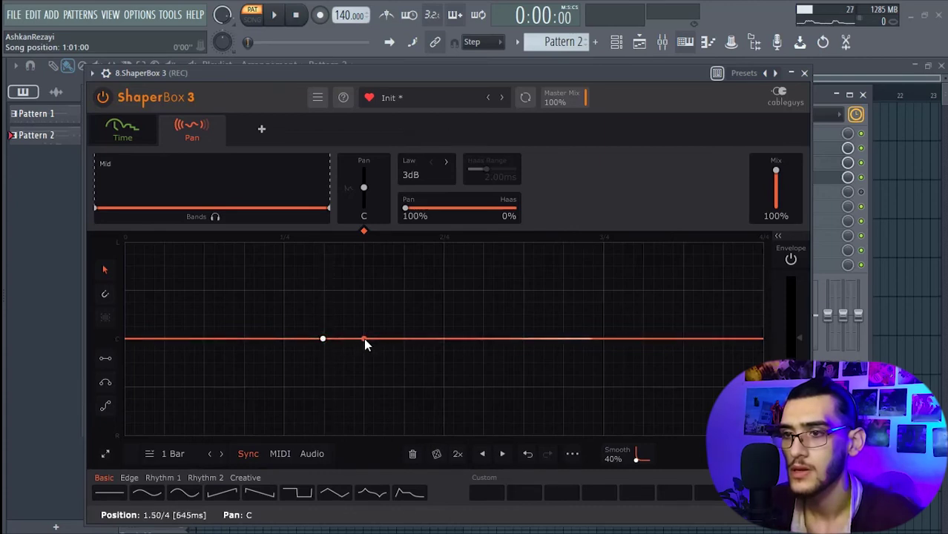
Draw one Pan ramp falling from about half left to center and another going from center to about half right, and audition them over 2 Bars
left_click(334, 339)
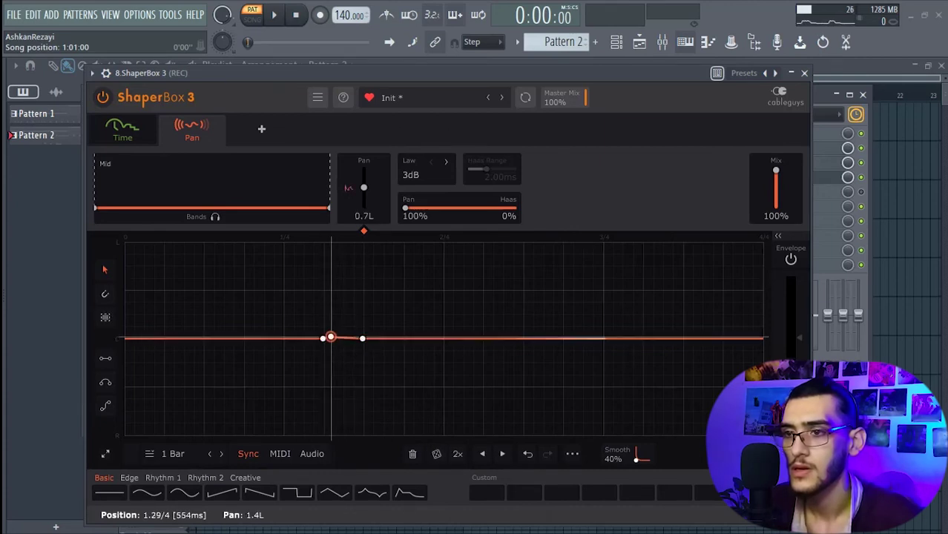
left_click_drag(331, 337, 322, 289)
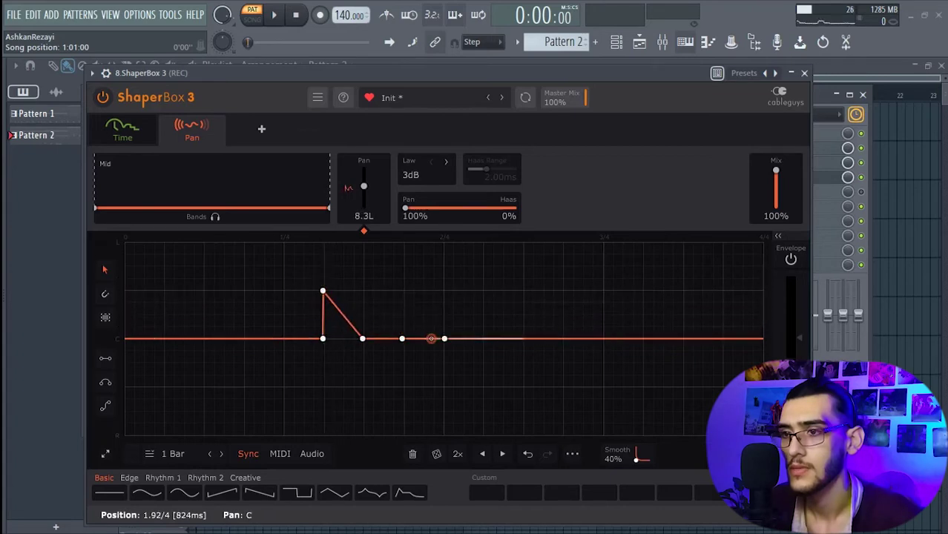
left_click_drag(434, 343, 444, 387)
left_click(276, 17)
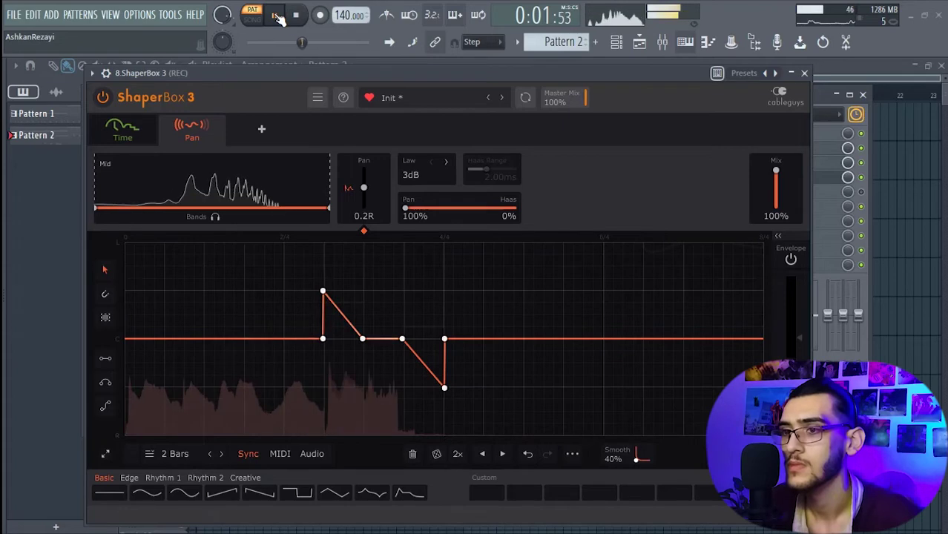
key("space")
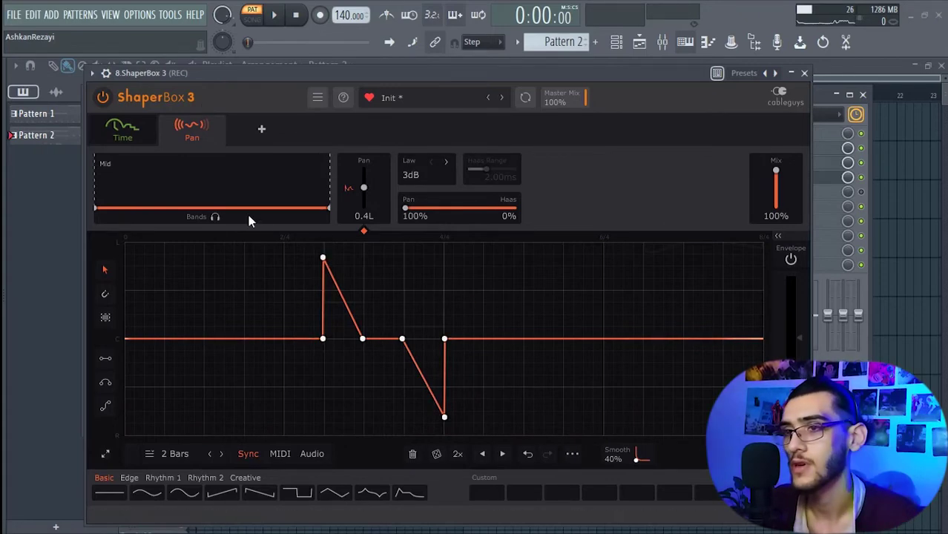
Add the Filter shaper and draw a rectangular cutoff dip between about 3.25/4 and 3.5/4
left_click(262, 129)
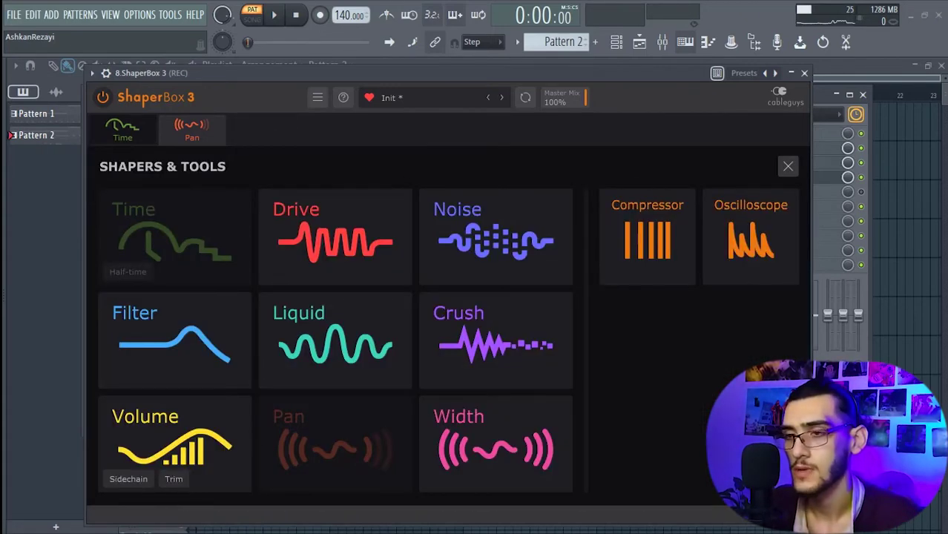
left_click(215, 359)
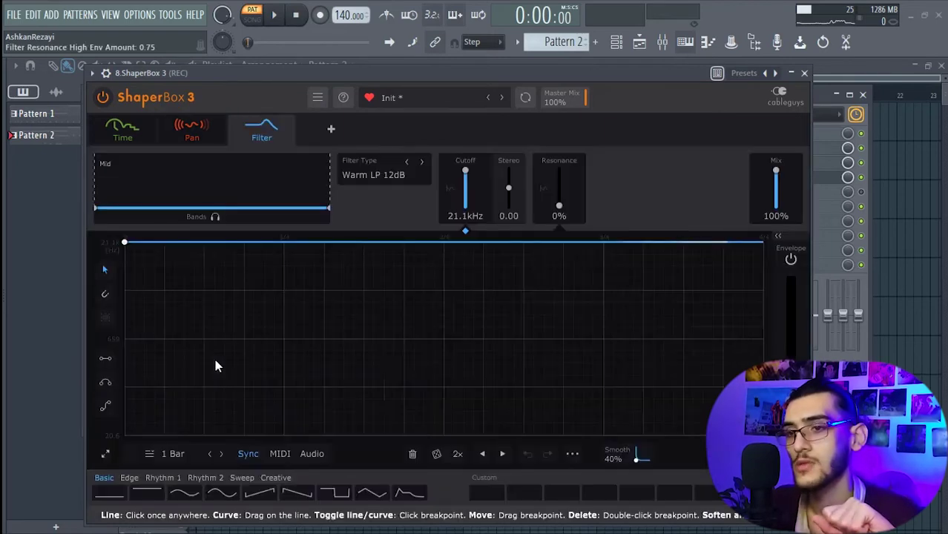
left_click(642, 242)
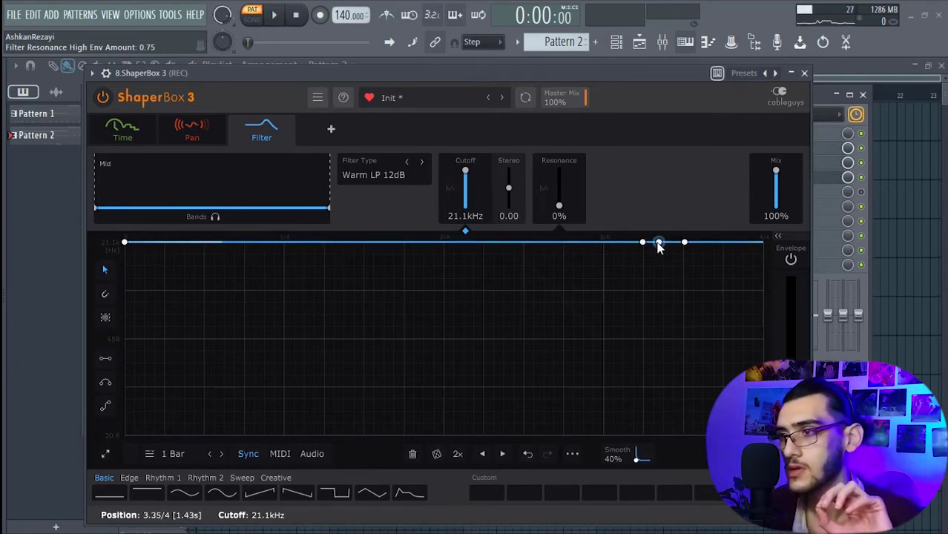
left_click_drag(659, 243, 684, 289)
Set the Filter curve's length to 2 Bars and audition the pattern
left_click(171, 453)
left_click(232, 384)
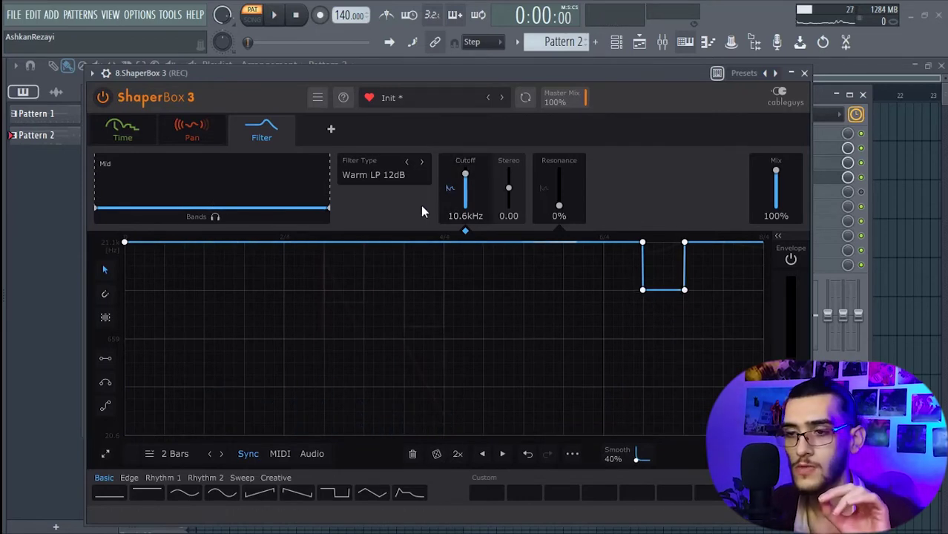
left_click(274, 15)
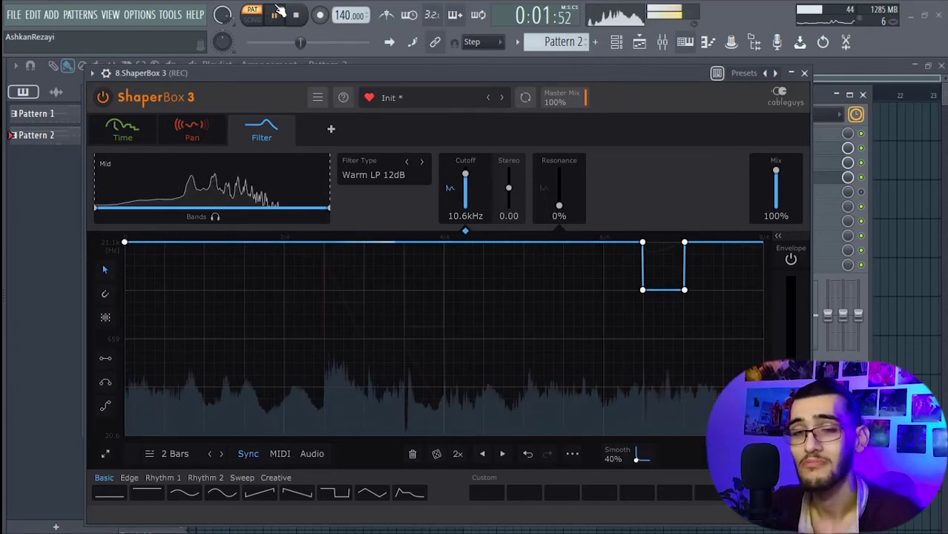
left_click(297, 15)
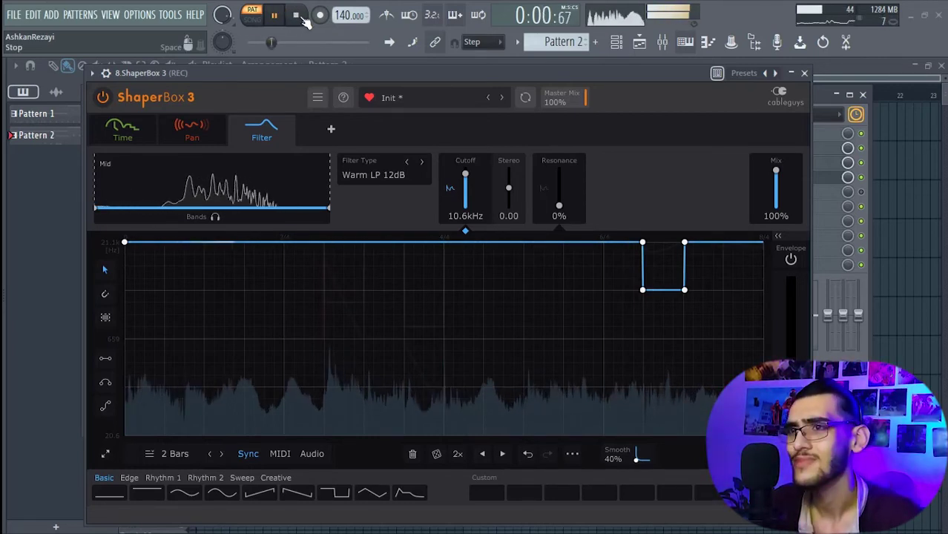
In Pro-Q 3 on the REC track, give the 4877.5 Hz bell about -2.86 dB dynamic range and move the cuts to about 358 Hz and 9346 Hz
left_click(805, 73)
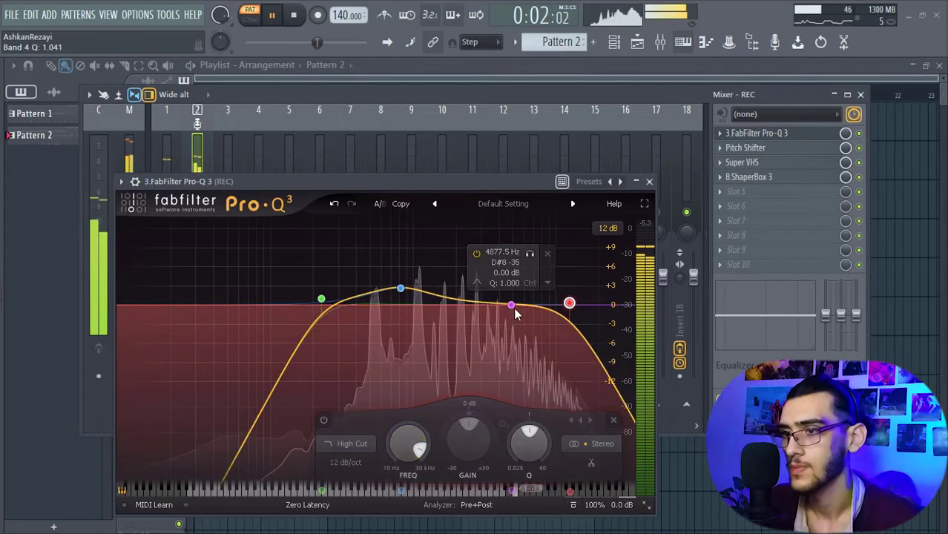
left_click_drag(446, 423, 436, 481)
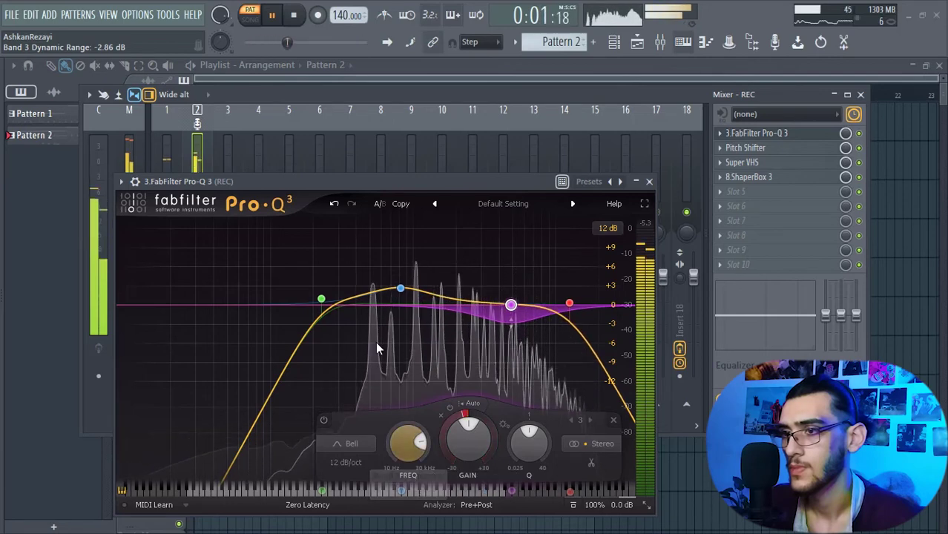
mouse_move(395, 293)
left_click_drag(321, 299, 349, 301)
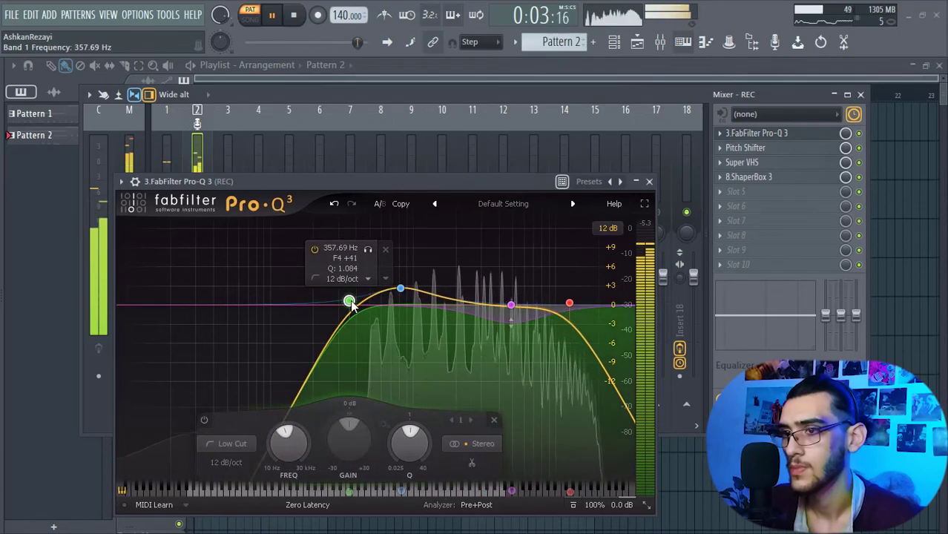
left_click(569, 303)
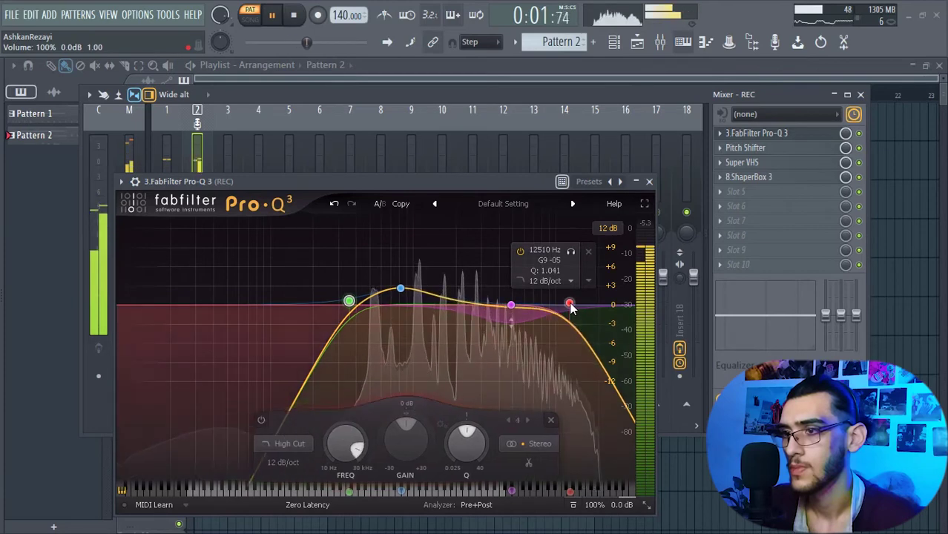
left_click_drag(569, 304, 553, 301)
key("space")
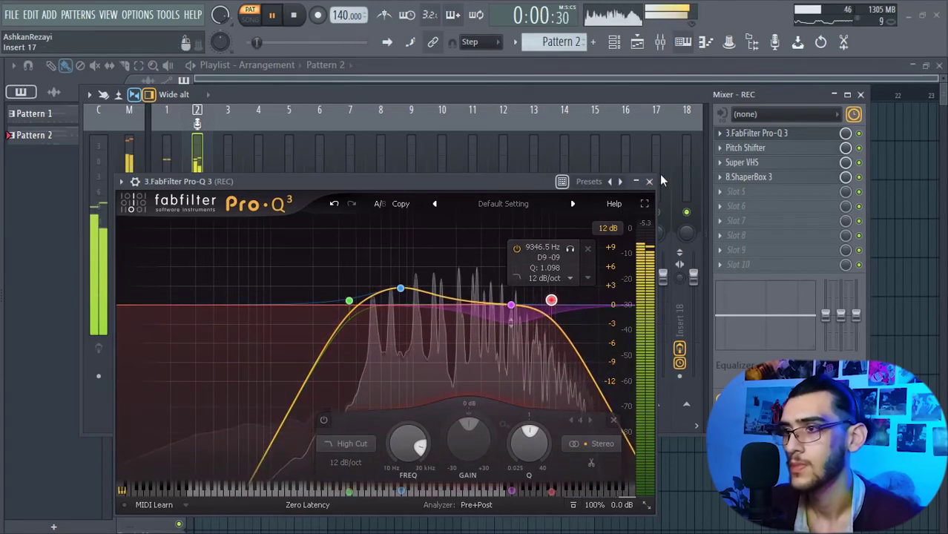
Load the Fury distortion plugin into slot 5 of the REC mixer track
left_click(741, 191)
mouse_move(739, 206)
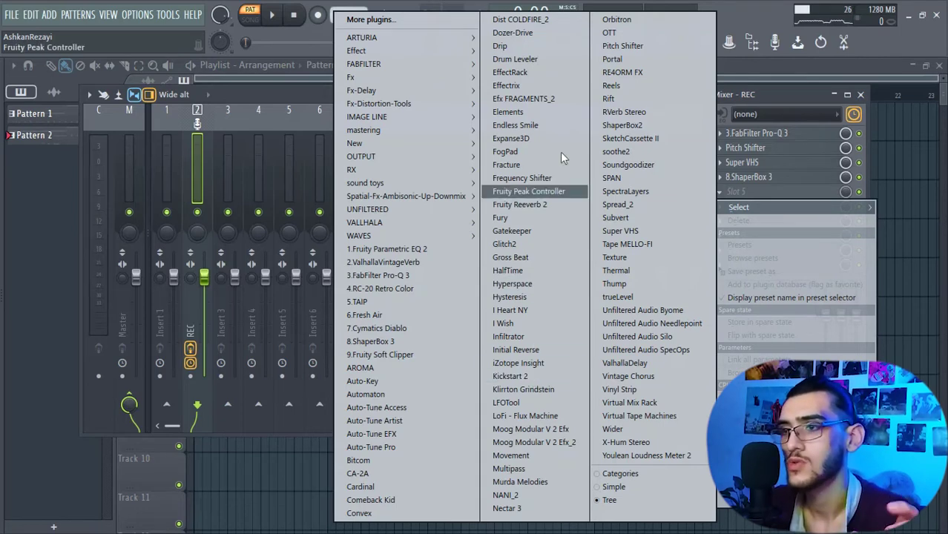
left_click(536, 217)
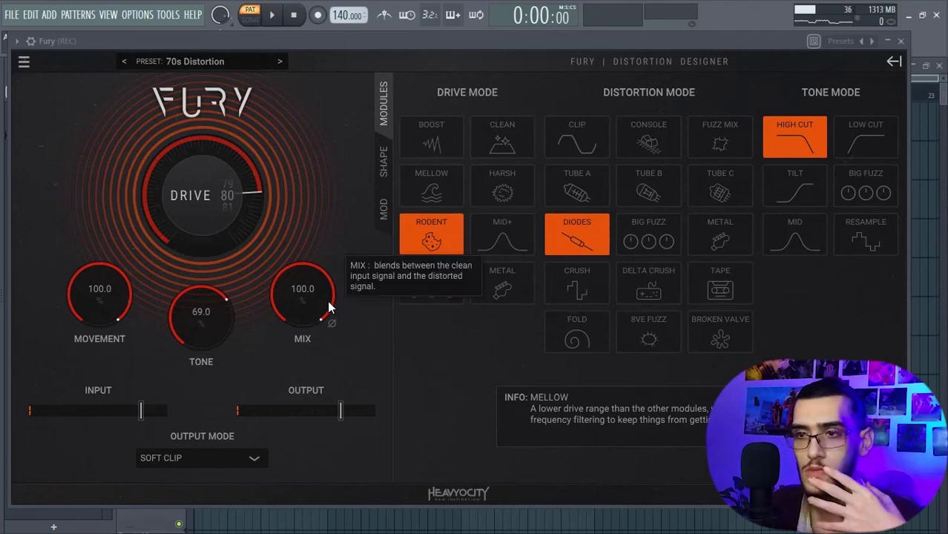
Compare Fury's Rodent and Harsh drive modes during playback and choose Mellow
left_click(271, 15)
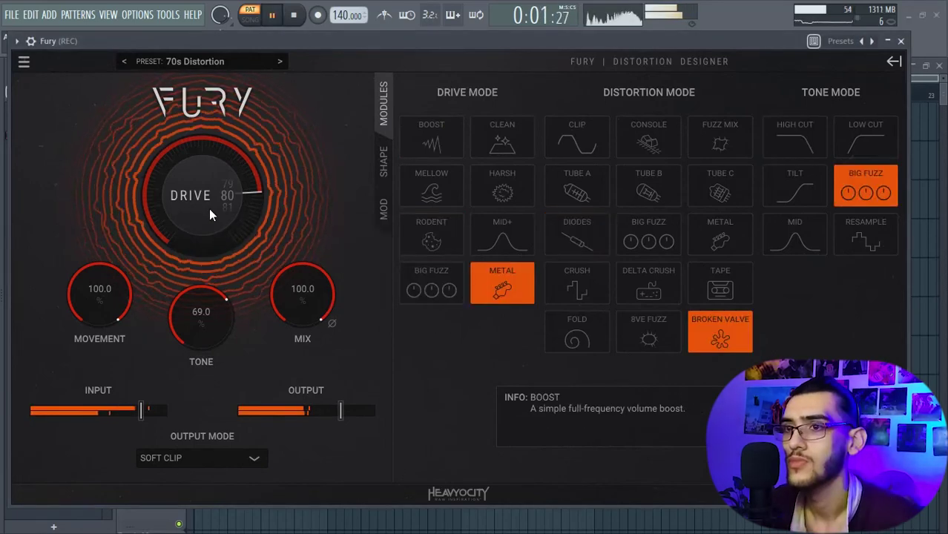
left_click(441, 247)
left_click(488, 193)
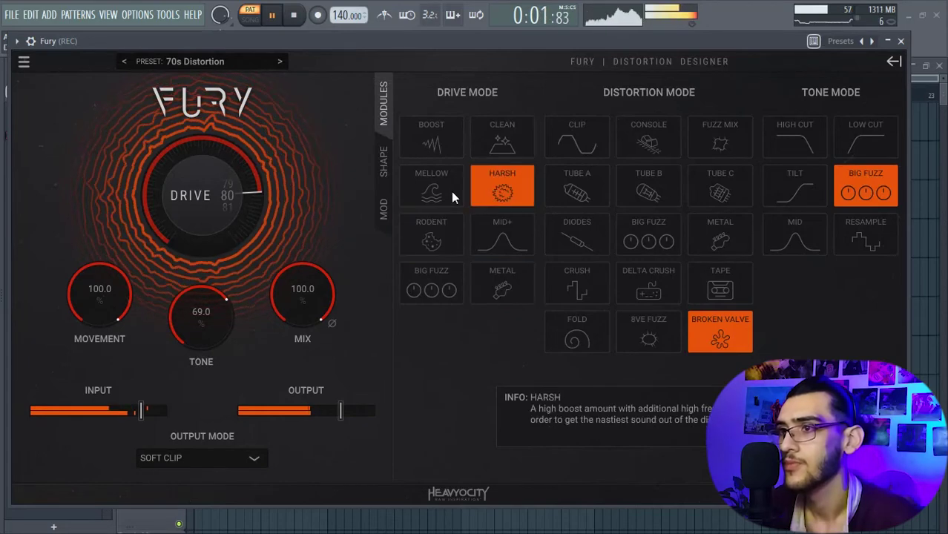
left_click(434, 189)
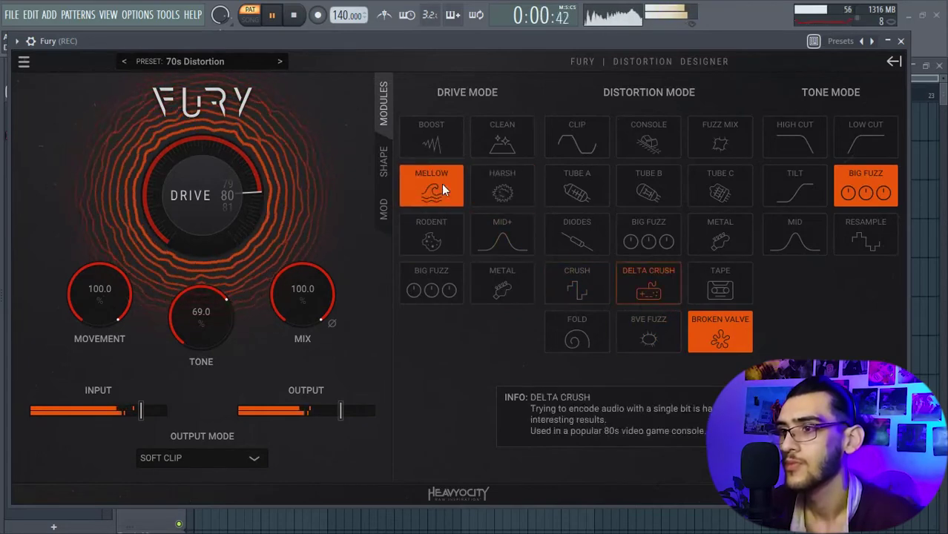
key("space")
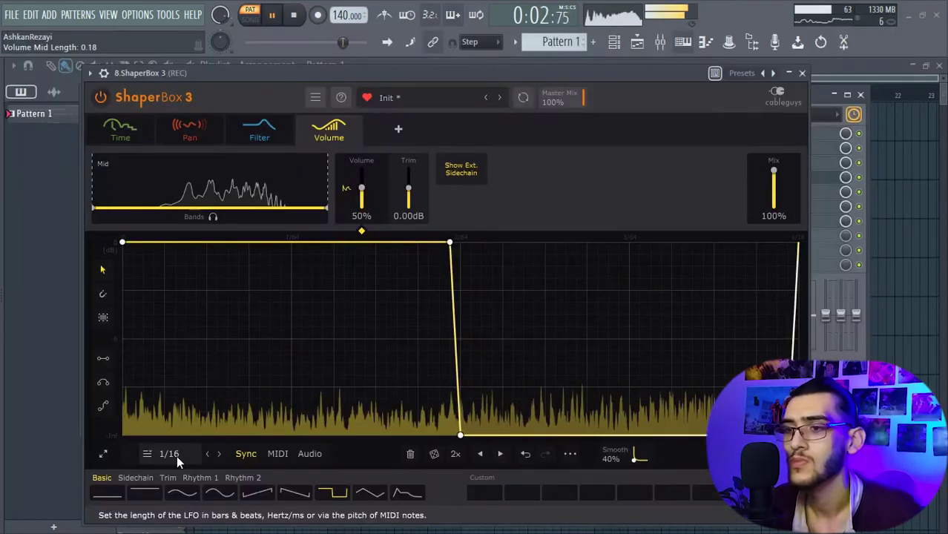
Try lowering the Volume shaper's Mix to about 39% and raising it slightly during playback
left_click_drag(774, 170, 773, 191)
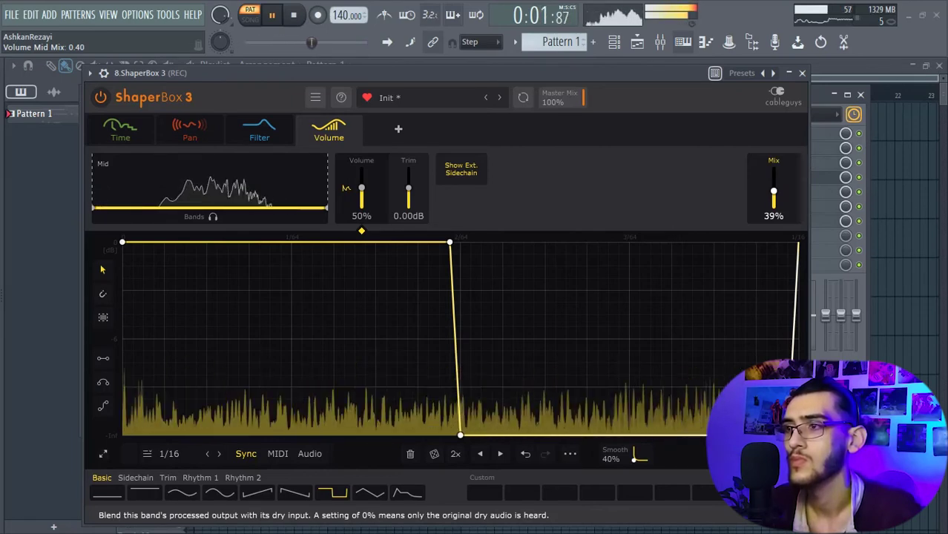
left_click_drag(773, 191, 773, 184)
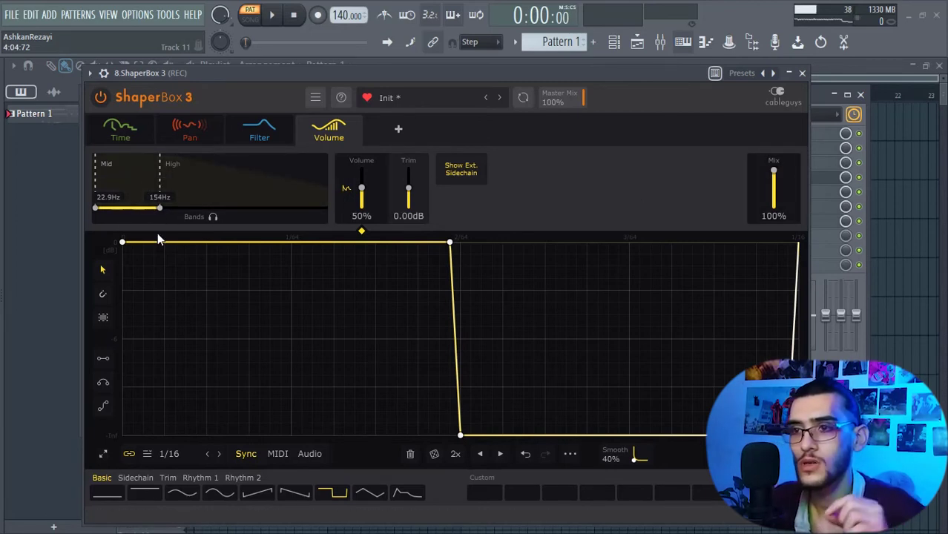
Check the Volume shaper's High band and the Filter shaper, and play the pattern with the Time shaper open
left_click(250, 187)
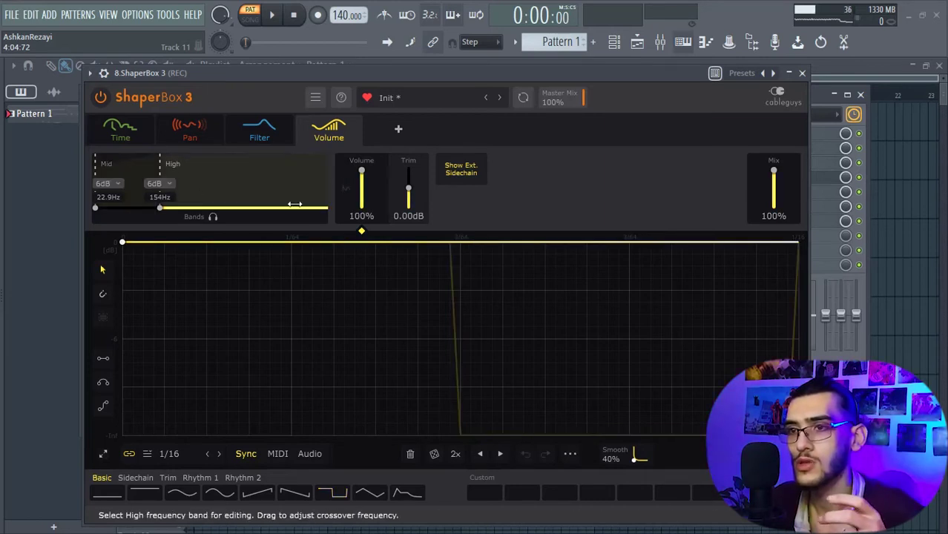
left_click(273, 138)
left_click(128, 140)
left_click(272, 15)
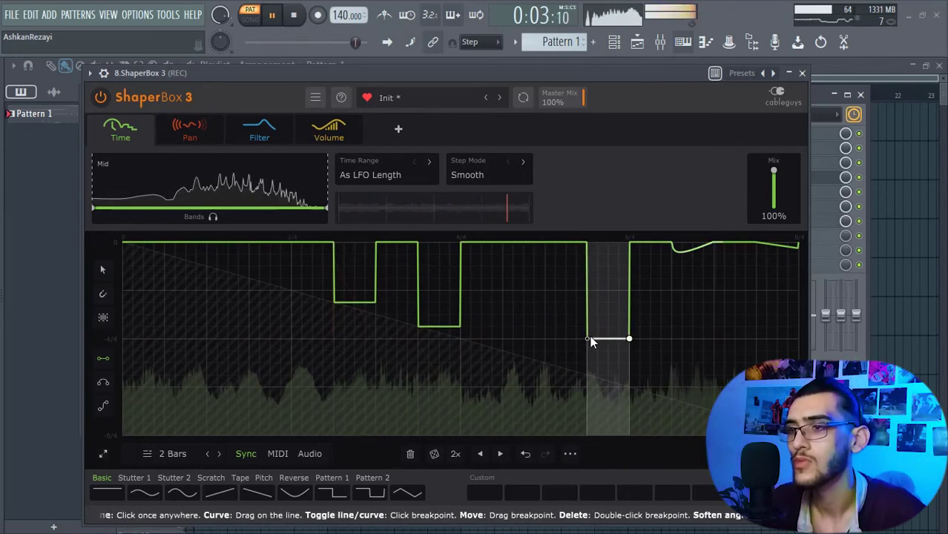
left_click_drag(590, 336, 557, 326)
key("ctrl+z")
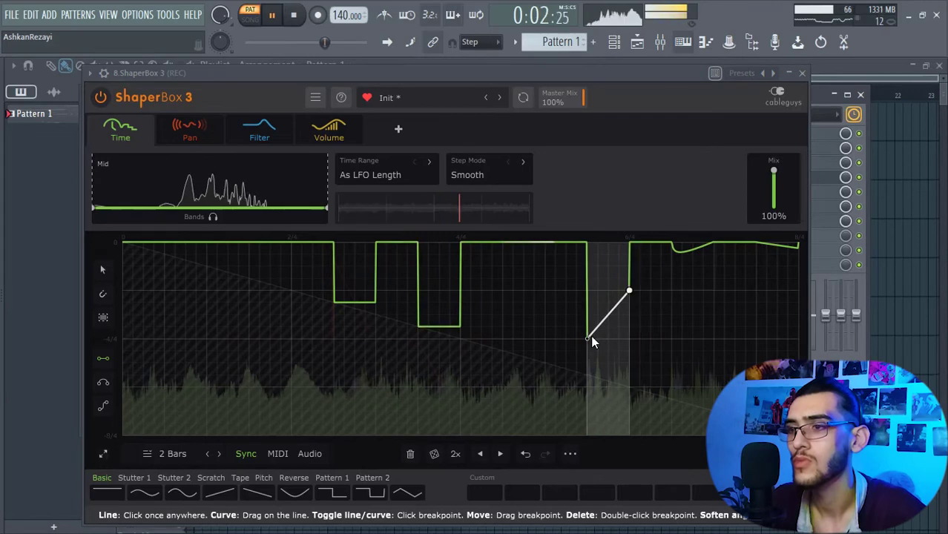
left_click(629, 339)
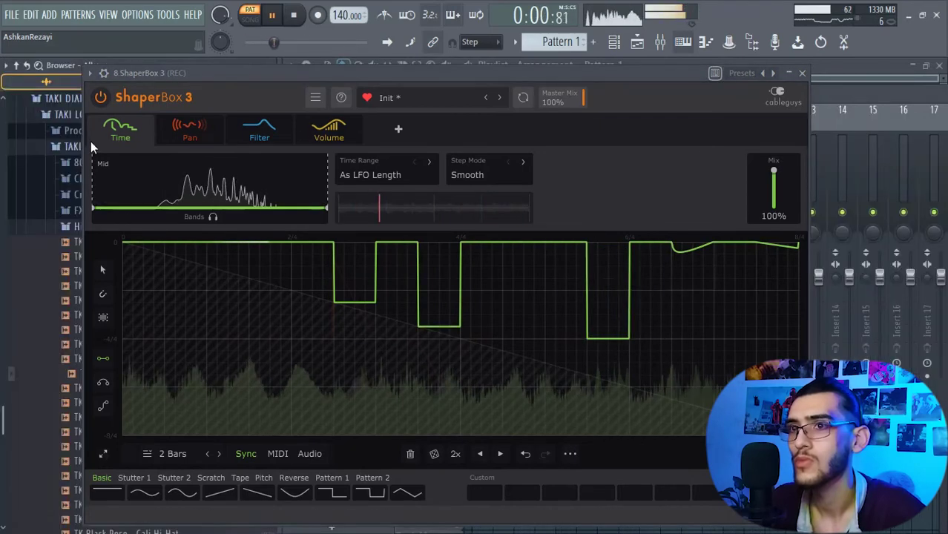
Raise both bottom points of the Time curve's dip between 5.5/4 and 6/4 to an offset of about -2/4, audition it, and close ShaperBox 3
left_click(103, 269)
left_click_drag(587, 339, 587, 290)
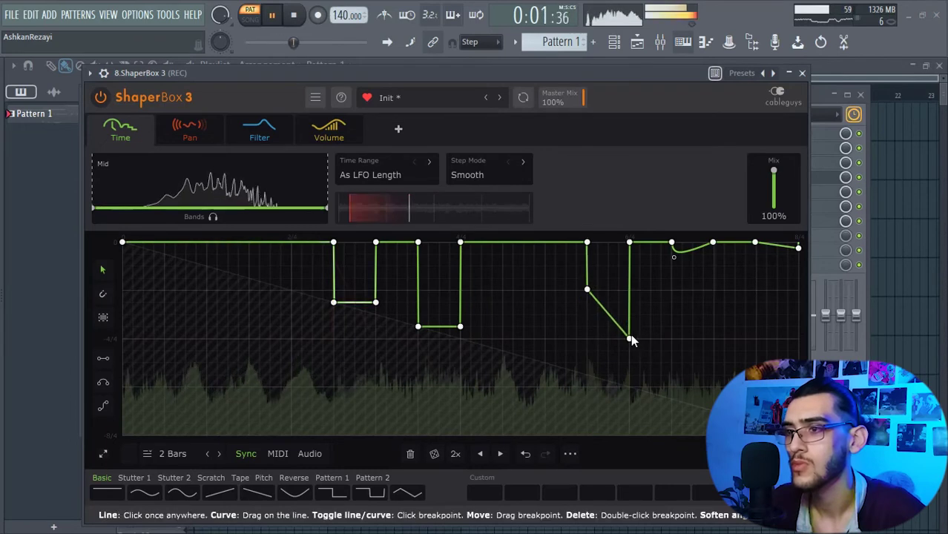
left_click_drag(629, 339, 629, 289)
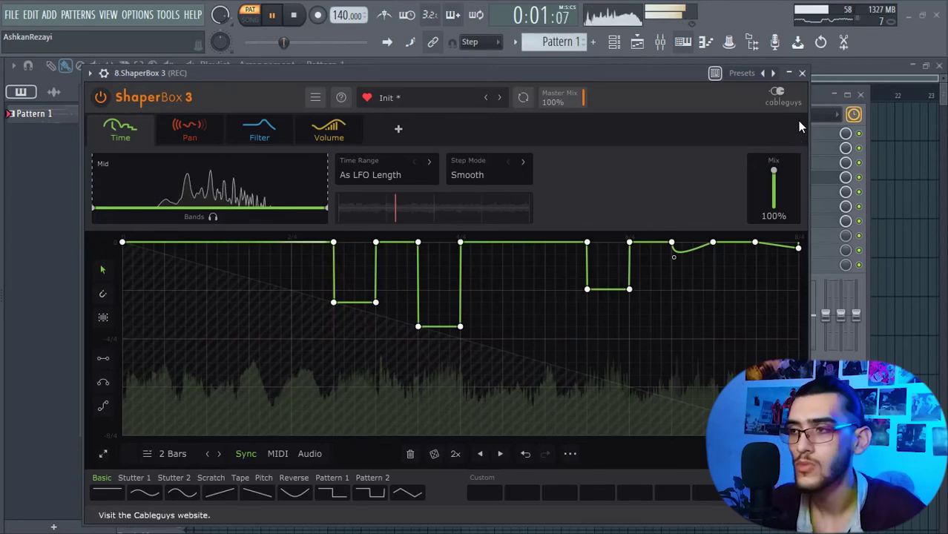
key("space")
left_click(802, 72)
left_click(774, 182)
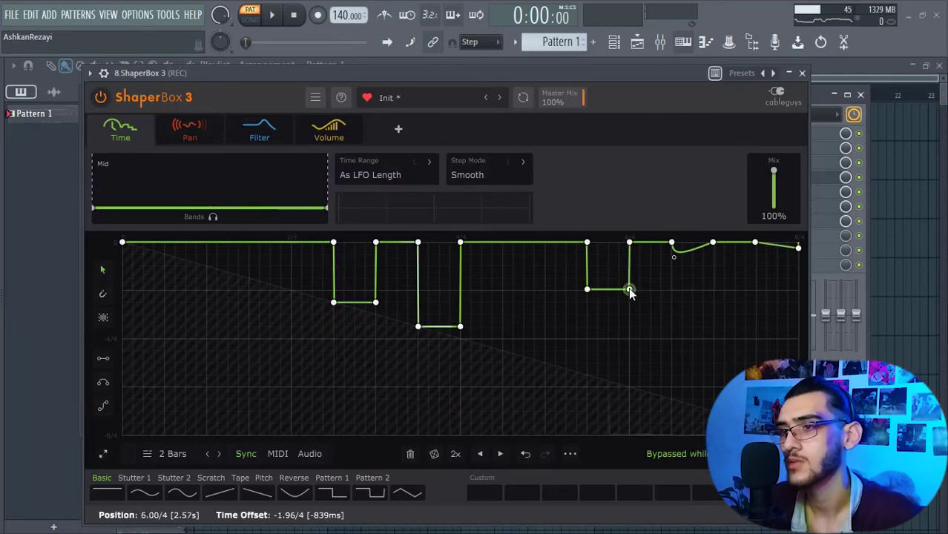
left_click(803, 73)
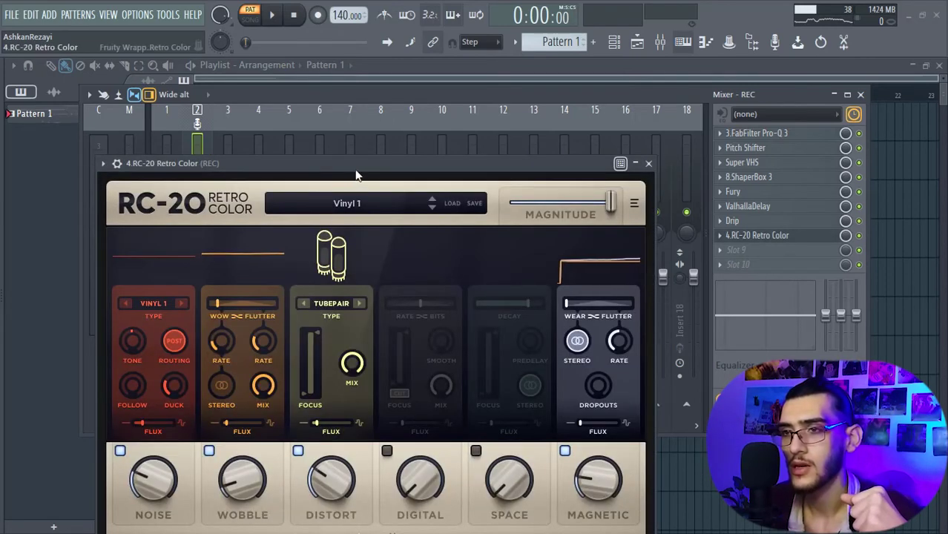
In RC-20 Retro Color on the REC track, turn off the Distort and Noise modules and adjust the Wobble amount during playback
left_click_drag(356, 175, 388, 97)
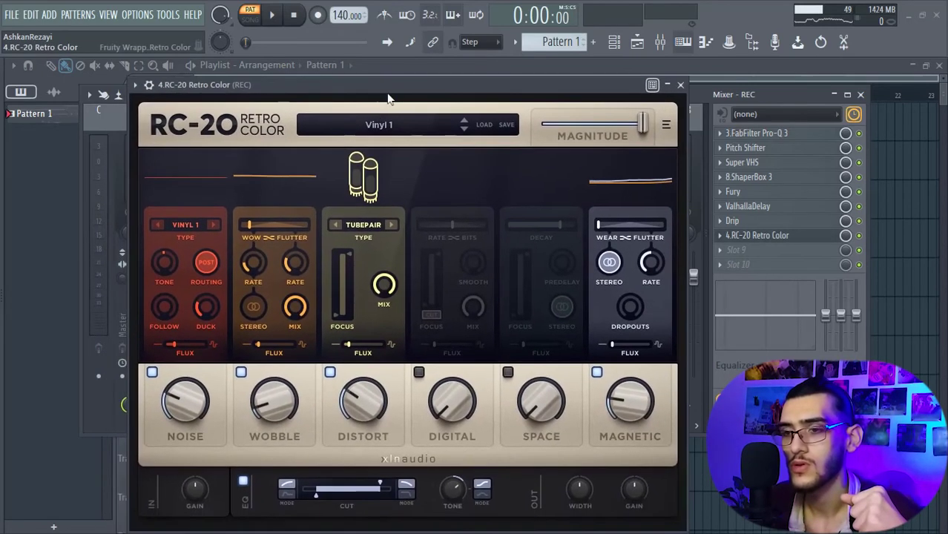
left_click(362, 177)
key("space")
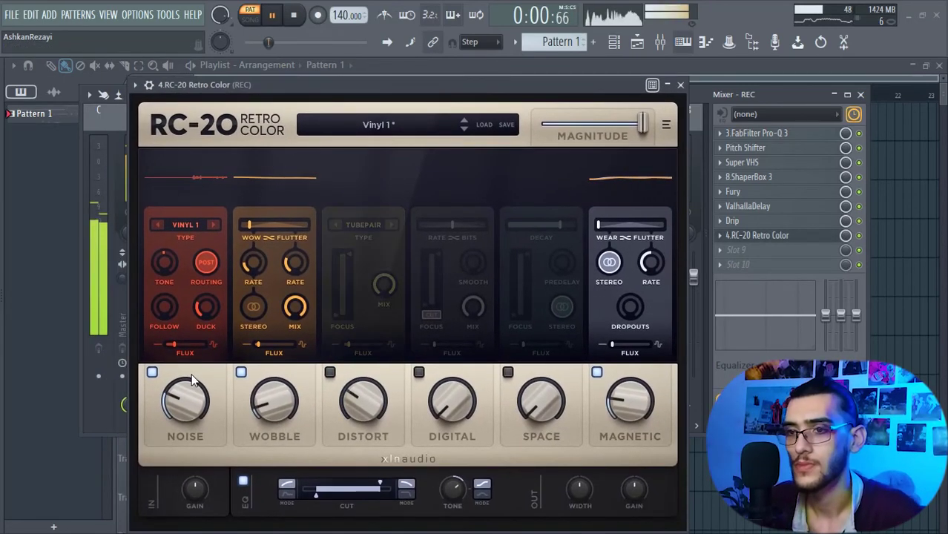
left_click(152, 371)
left_click_drag(259, 411, 250, 397)
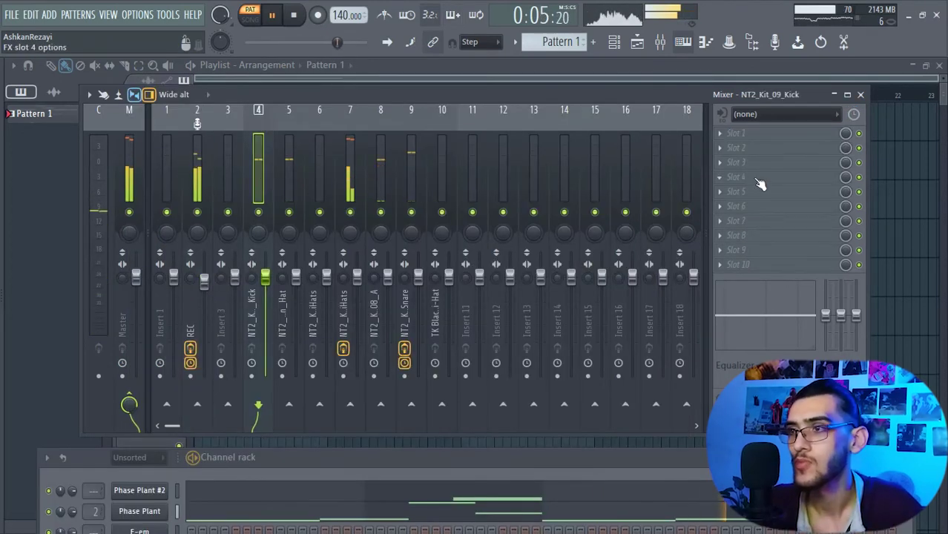
Add Cymatics Diablo to slot 4 of the Kick mixer track with Heat 20%, Body 28% and Punch about 13%, then close it
left_click_drag(763, 185, 388, 272)
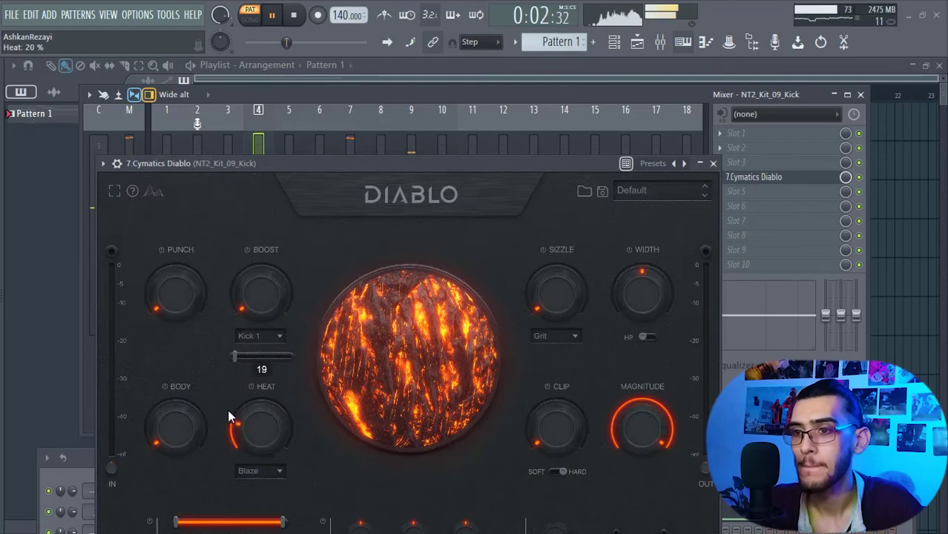
left_click_drag(182, 419, 172, 398)
left_click_drag(171, 310, 163, 277)
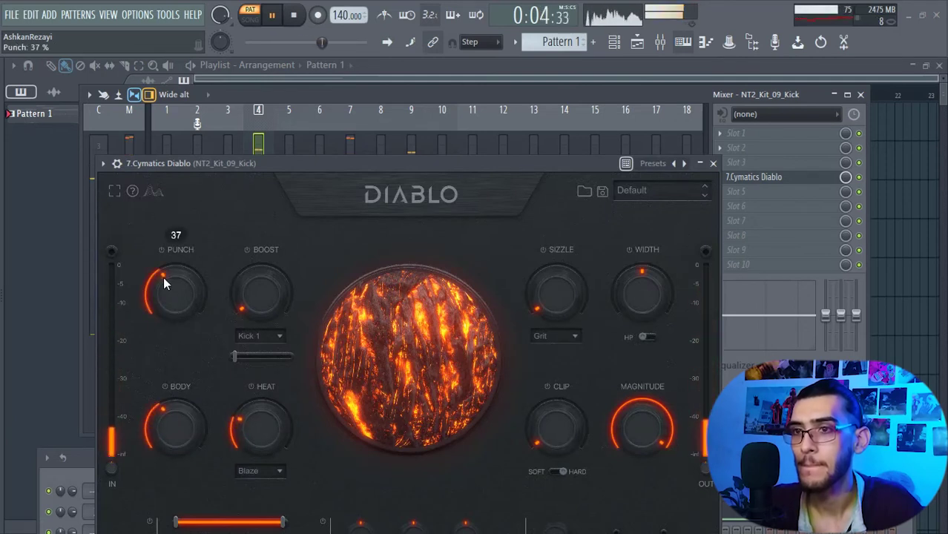
left_click_drag(162, 400, 167, 416)
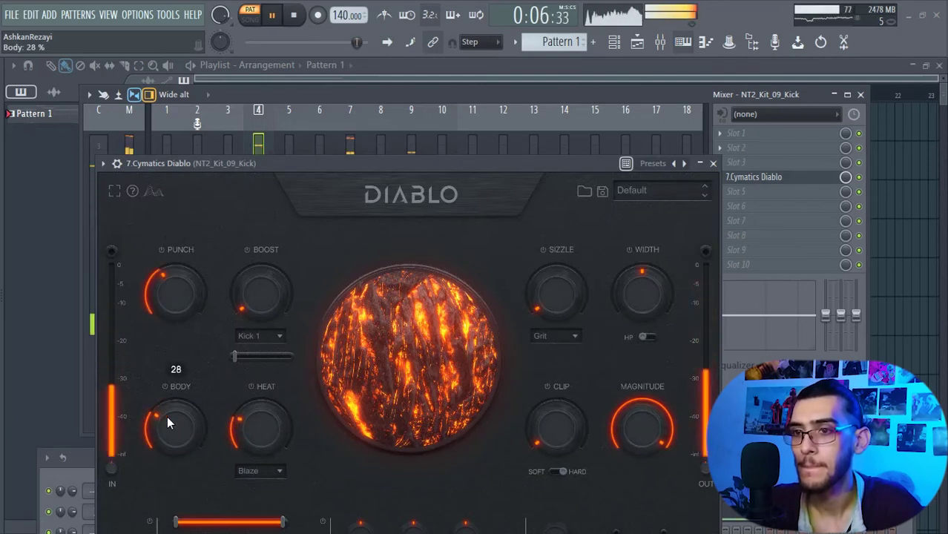
left_click_drag(175, 299, 177, 309)
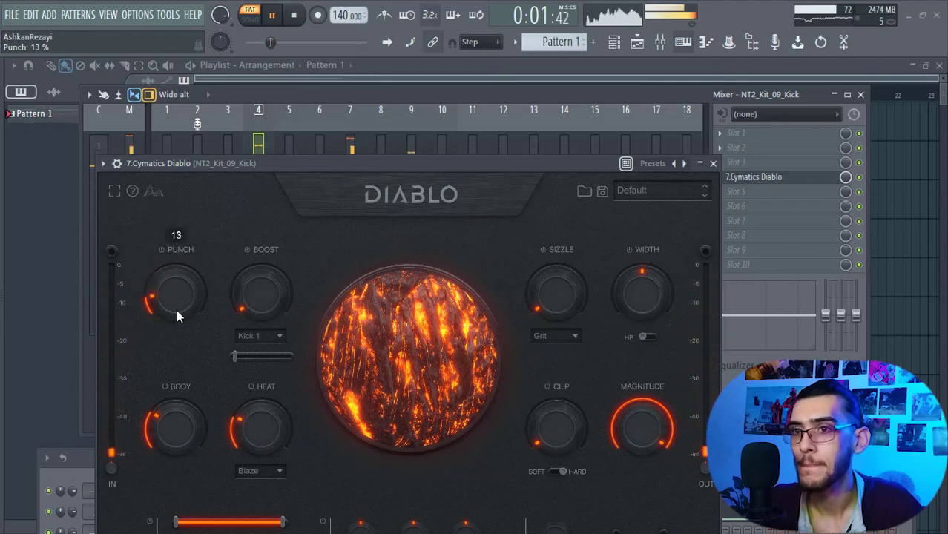
left_click(712, 163)
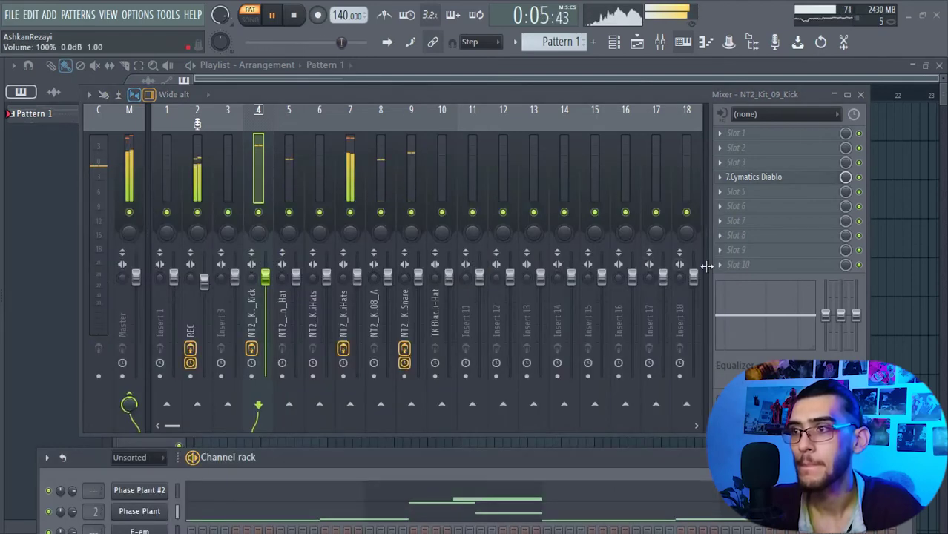
Load Fruity Soft Clipper into slot 10 of the Kick mixer track and close its window
left_click(734, 264)
left_click(404, 354)
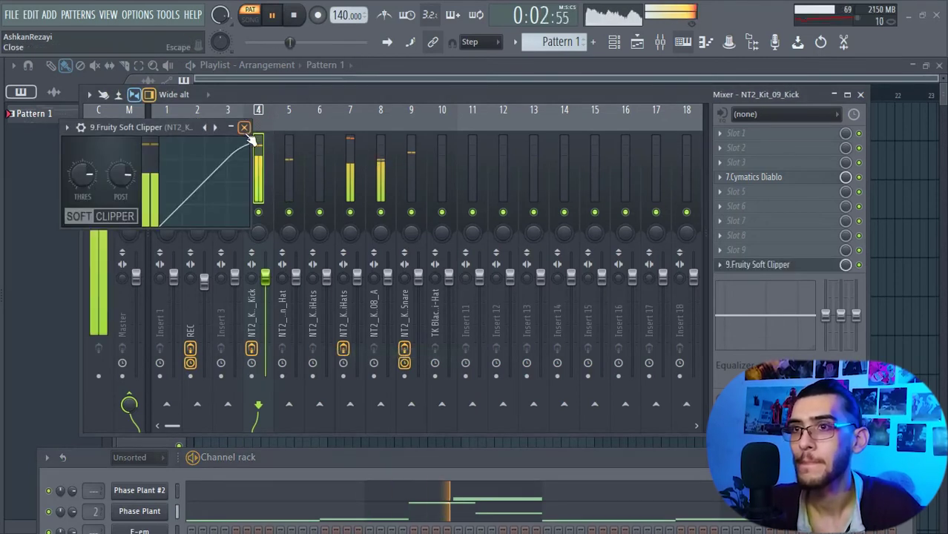
left_click(245, 123)
Select the Open Hat mixer track, stop playback and close the mixer
left_click(289, 174)
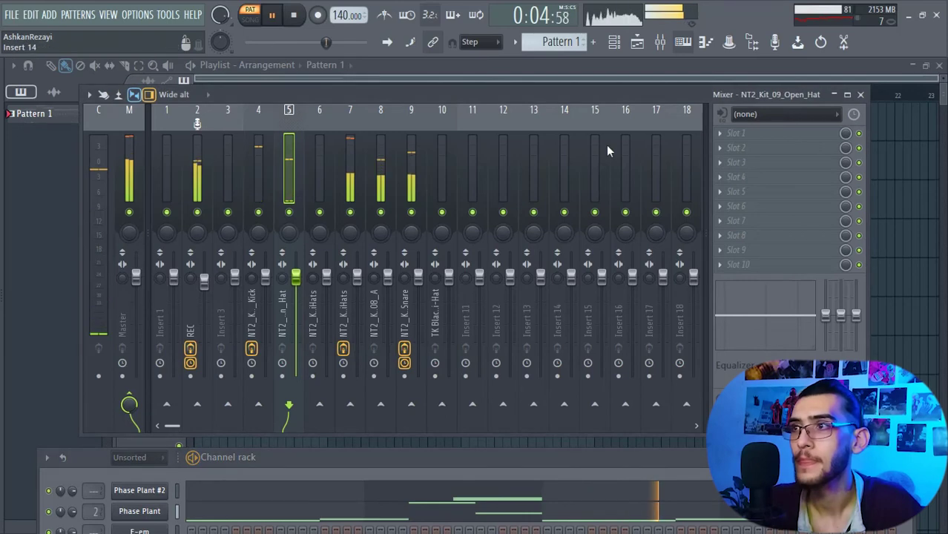
key("space")
left_click(861, 94)
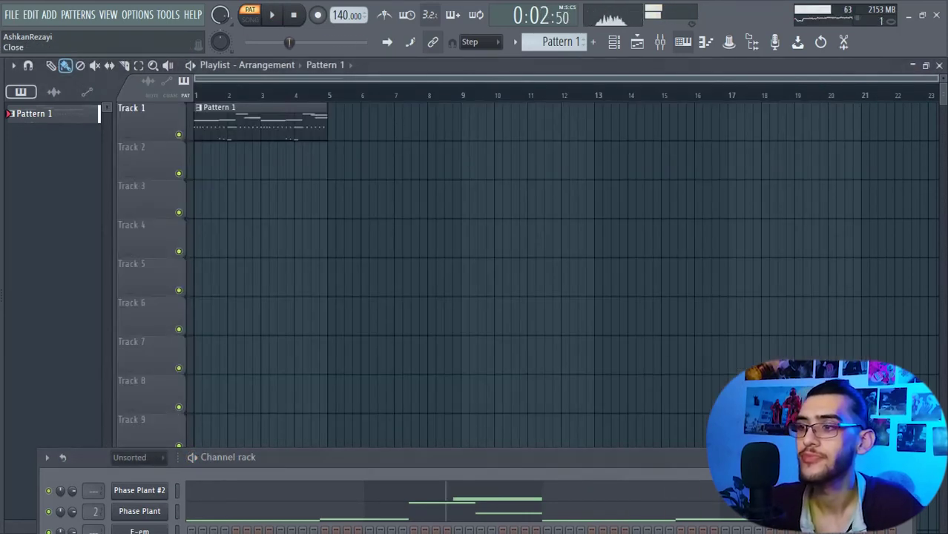
left_click(919, 457)
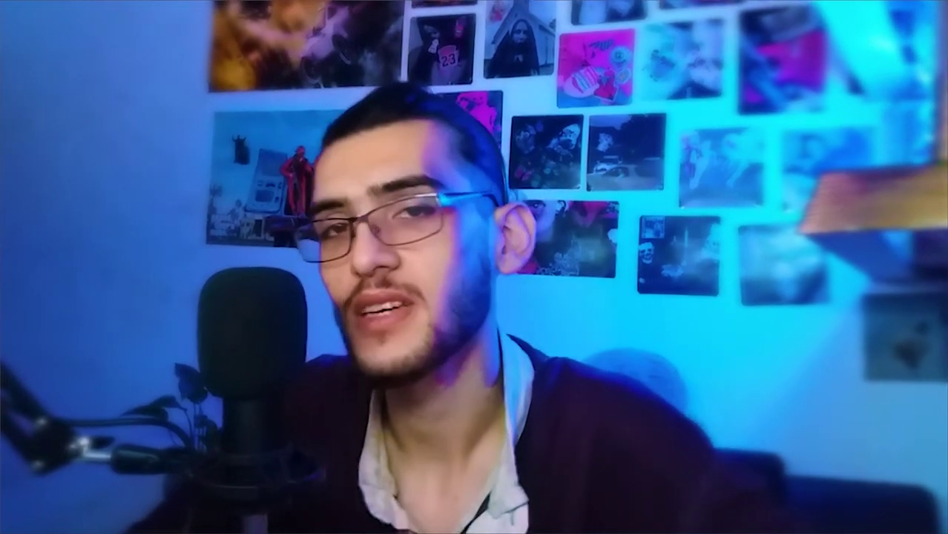